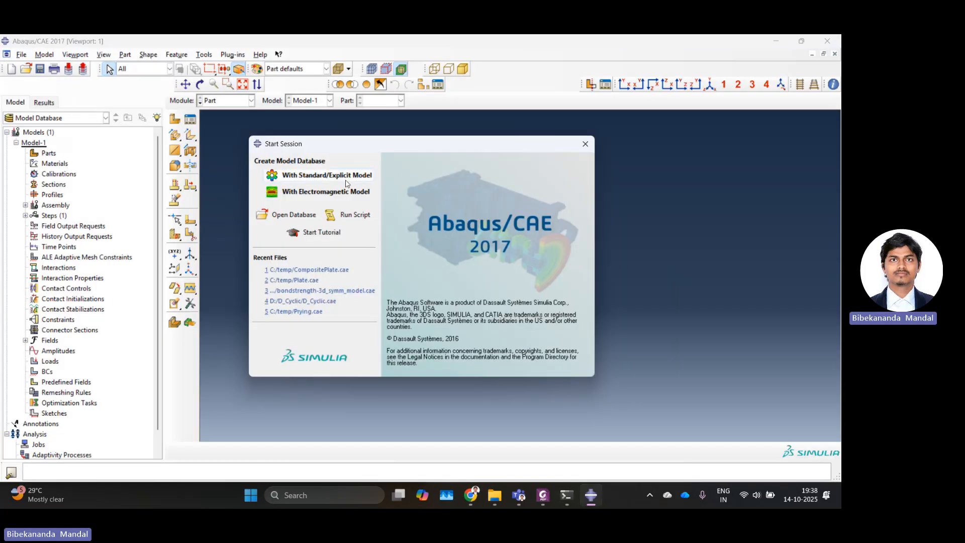
Step: Switch to Abaqus/CAE and start creating a new part in the Part module
{"action": "left_click", "coordinate": [346, 183]}
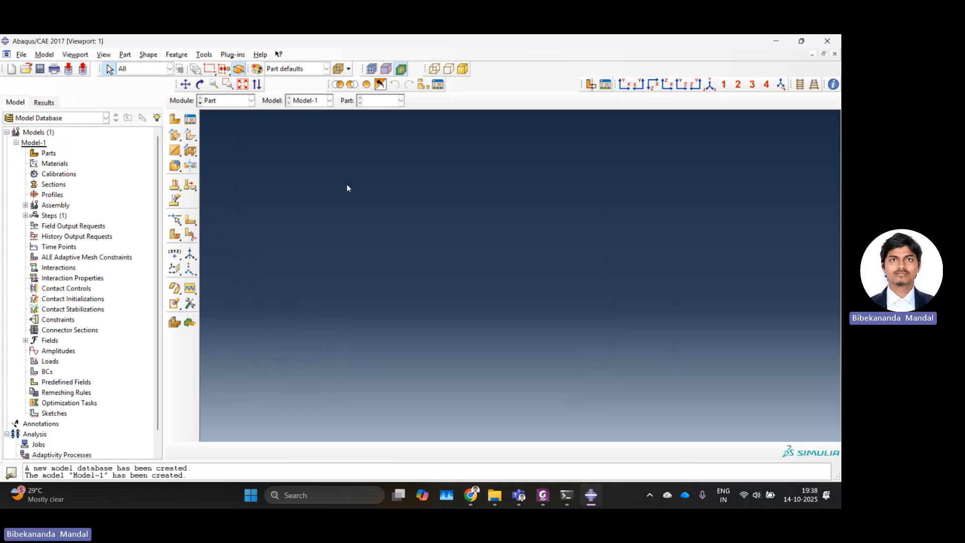
{"action": "left_click", "coordinate": [221, 102]}
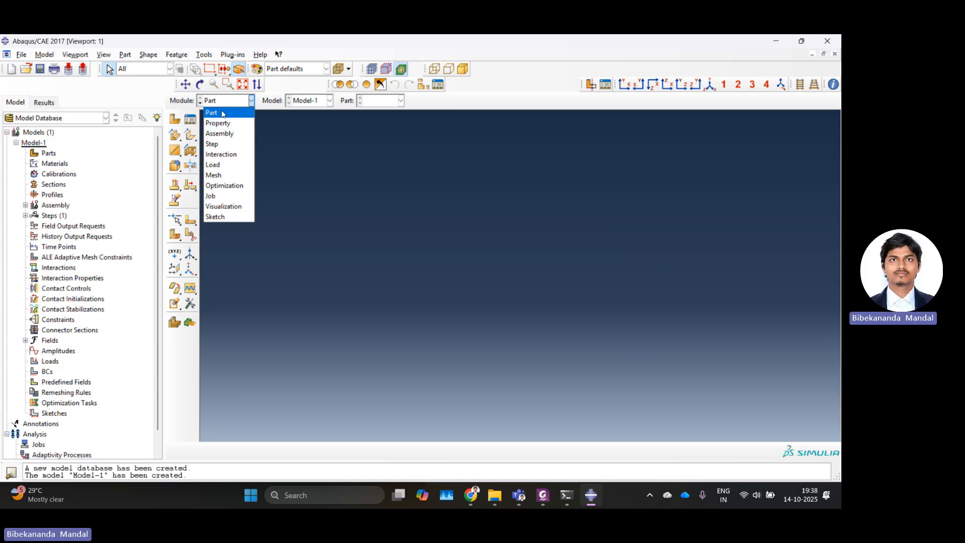
{"action": "left_click", "coordinate": [218, 106]}
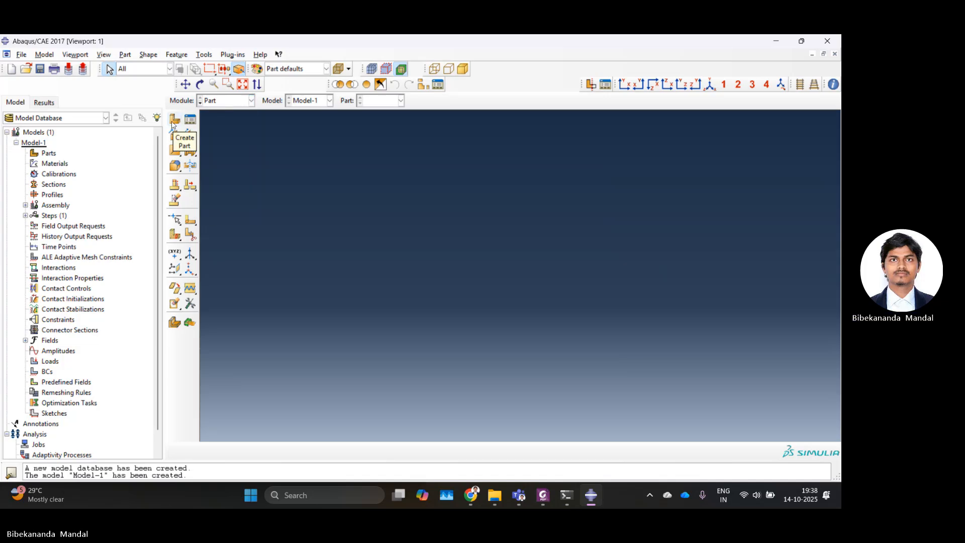
{"action": "left_click", "coordinate": [174, 121]}
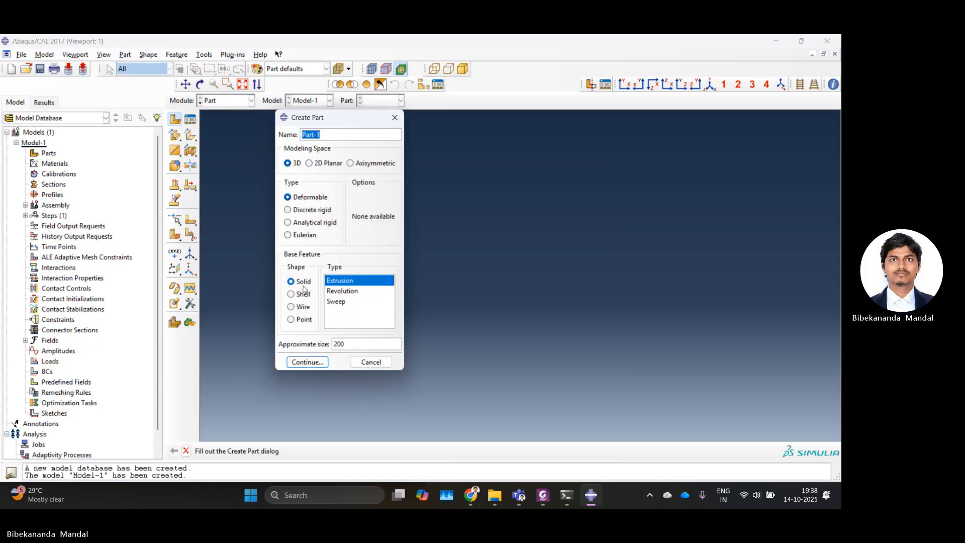
{"action": "left_click", "coordinate": [307, 362]}
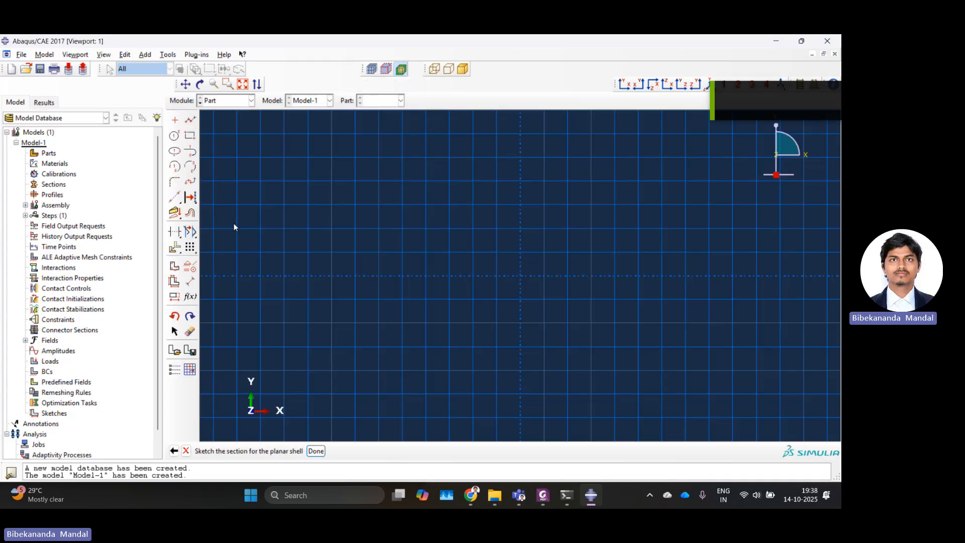
Step: Sketch a rectangle from the origin about 25 by 20 units
{"action": "left_click", "coordinate": [189, 137]}
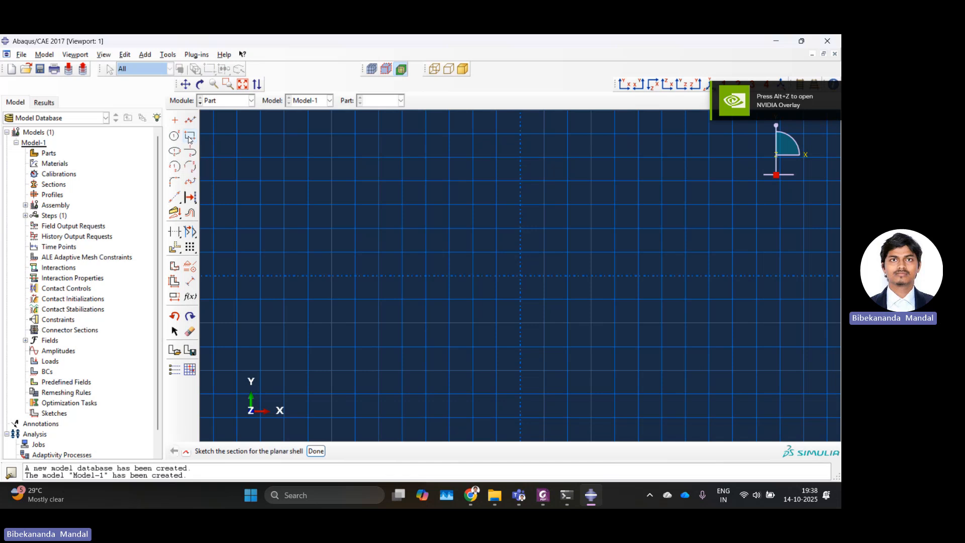
{"action": "left_click", "coordinate": [520, 276]}
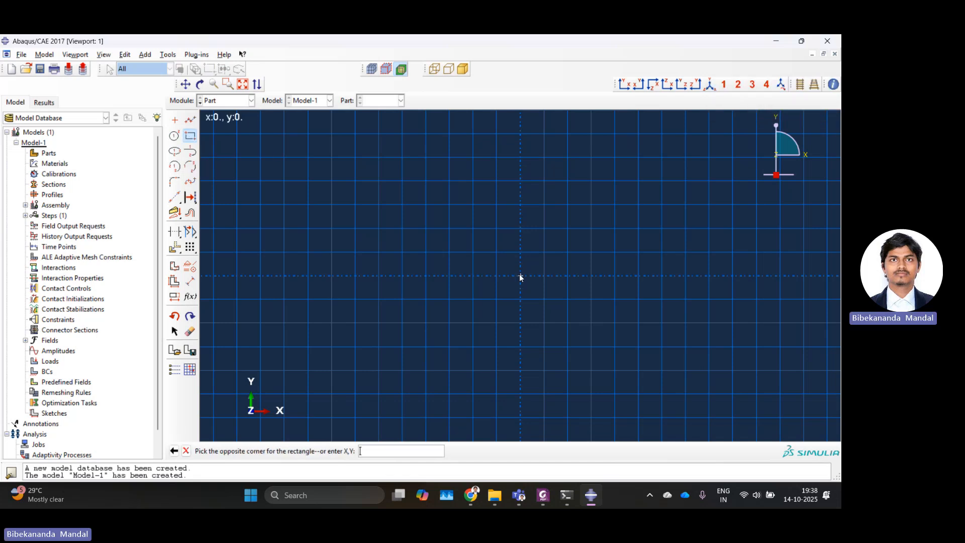
{"action": "left_click", "coordinate": [641, 179]}
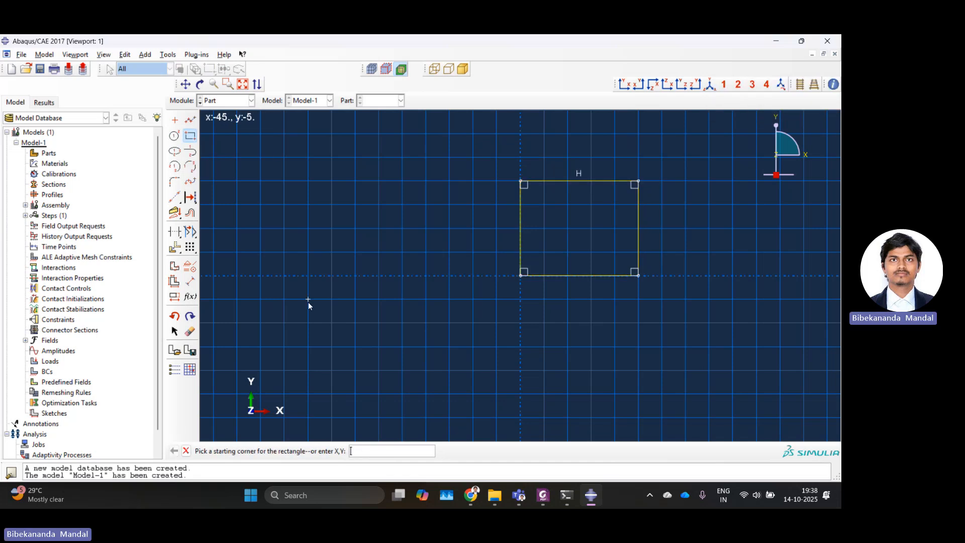
Step: Dimension the rectangle's bottom edge and set it to 300
{"action": "left_click", "coordinate": [193, 283]}
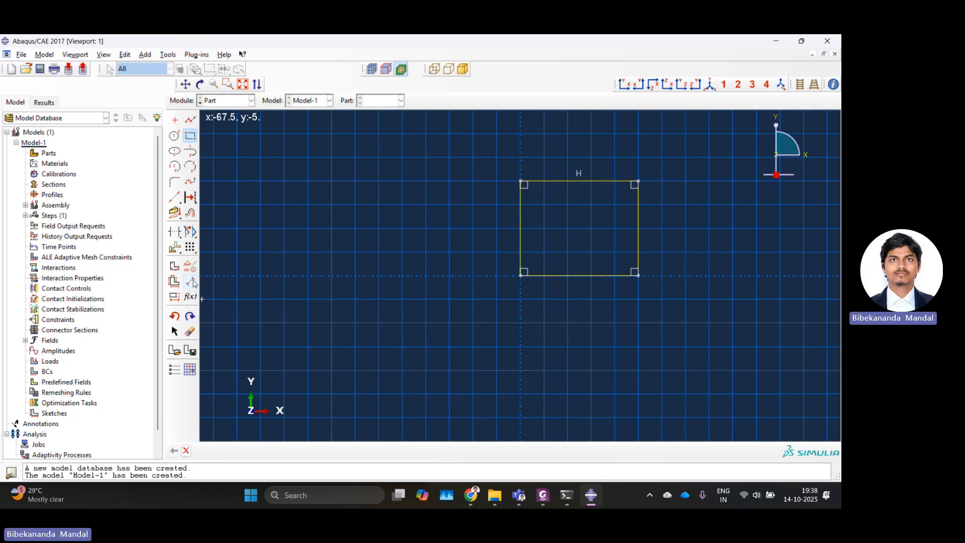
{"action": "left_click", "coordinate": [549, 276]}
{"action": "left_click", "coordinate": [554, 308]}
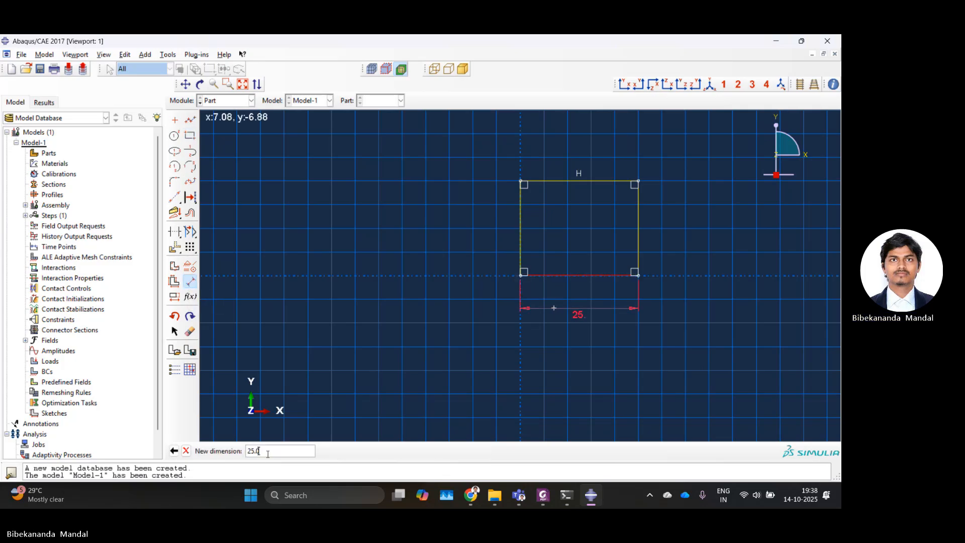
{"action": "type", "text": "300"}
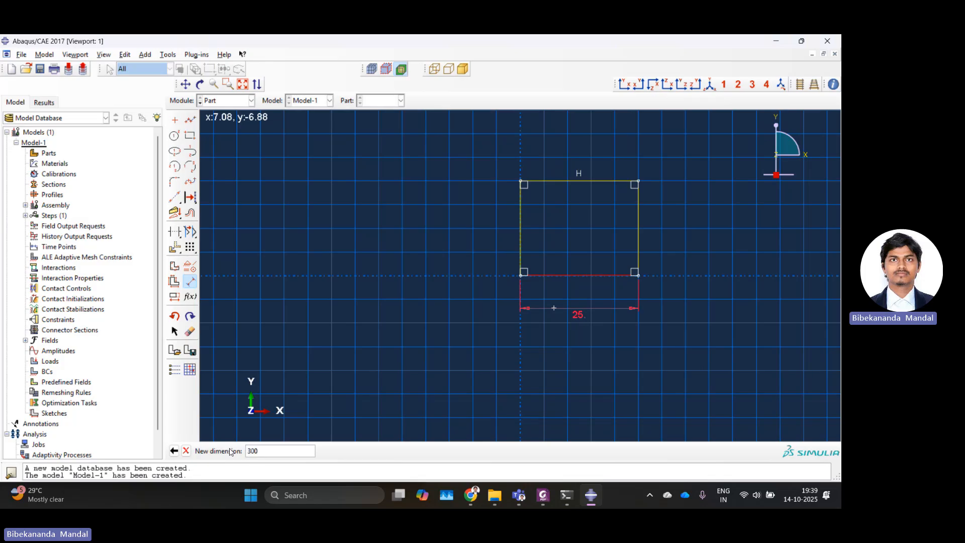
{"action": "key", "text": "Return"}
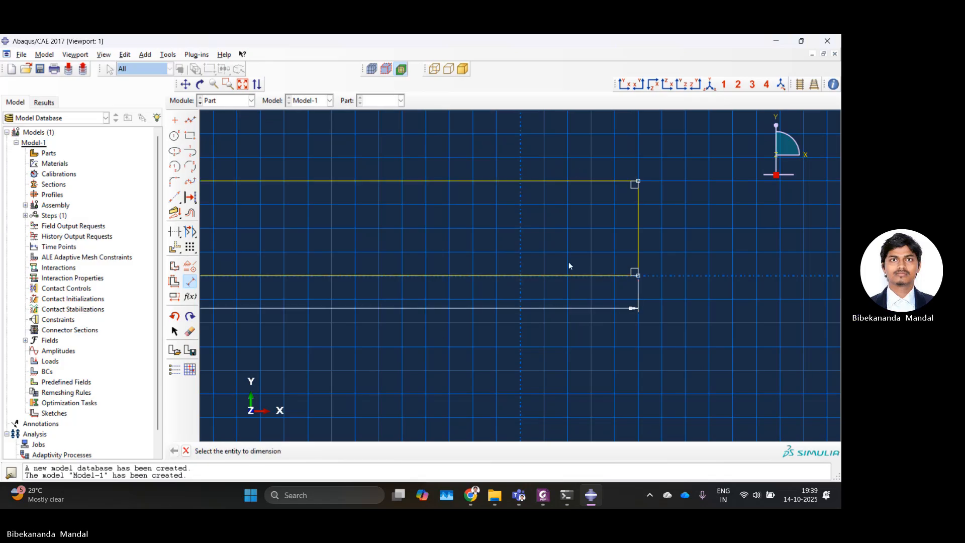
Step: Dimension the rectangle's right edge to 300 and finish the sketch to create the plate part
{"action": "left_click", "coordinate": [635, 227]}
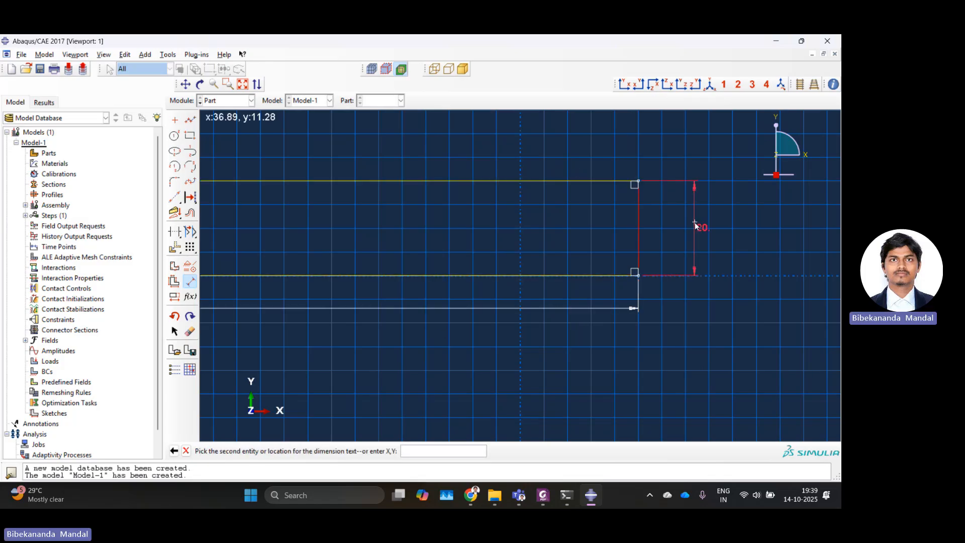
{"action": "left_click", "coordinate": [695, 222]}
{"action": "type", "text": "300"}
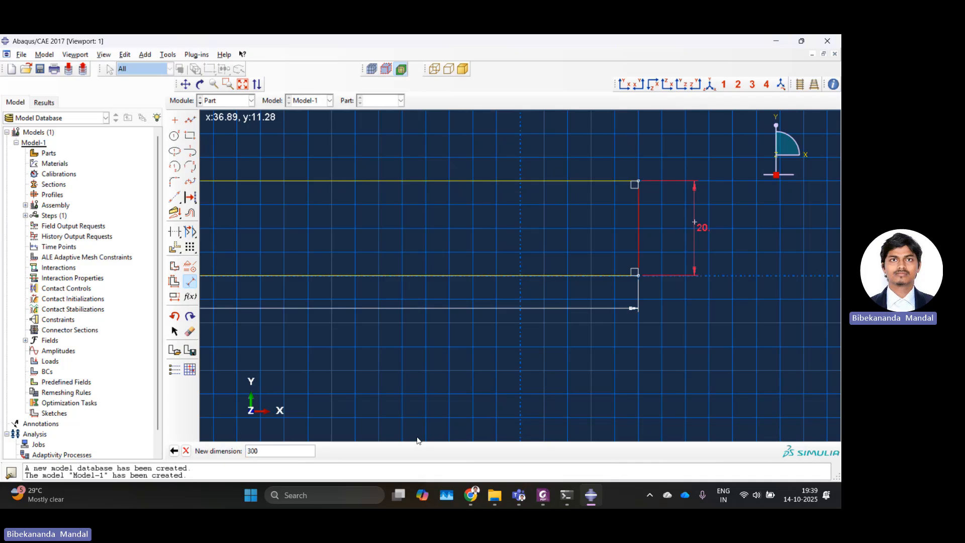
{"action": "key", "text": "Return"}
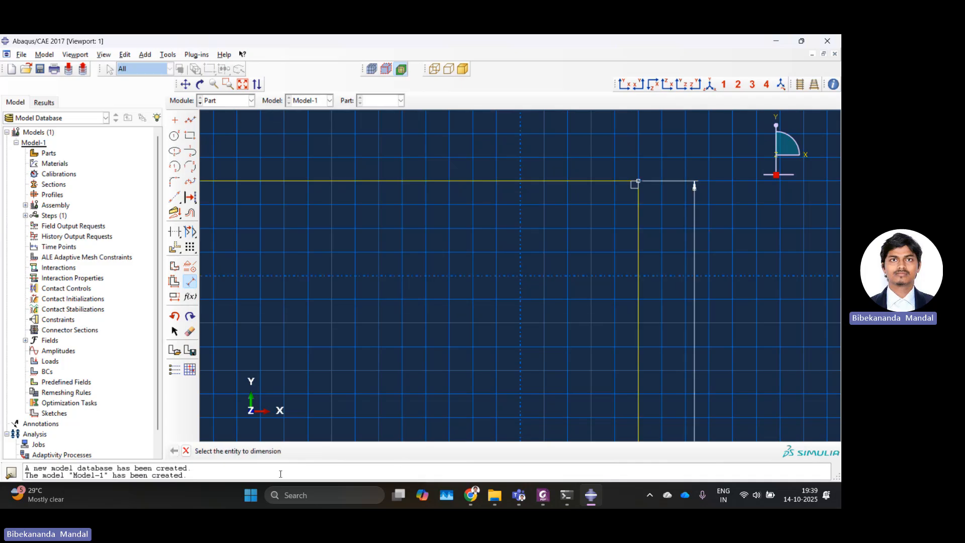
{"action": "left_click", "coordinate": [187, 451]}
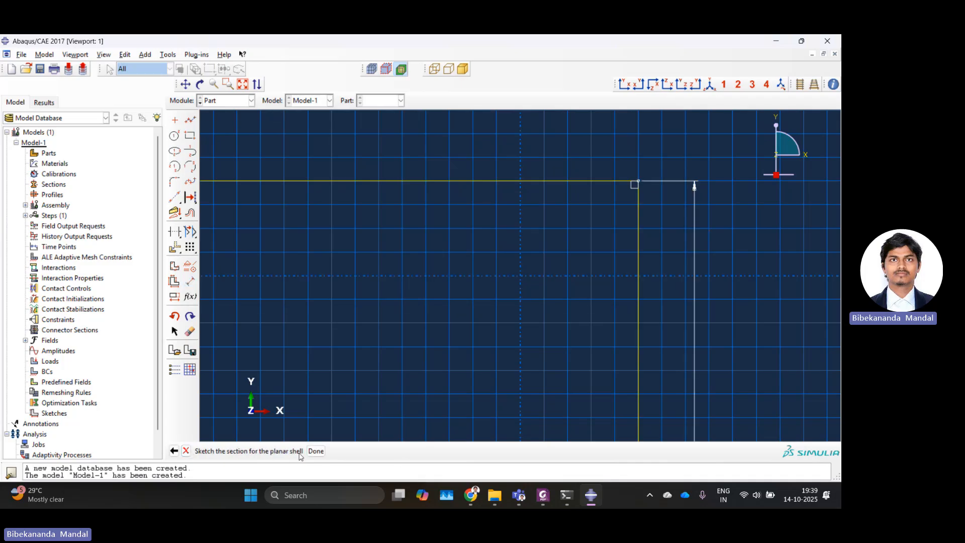
{"action": "left_click", "coordinate": [316, 451]}
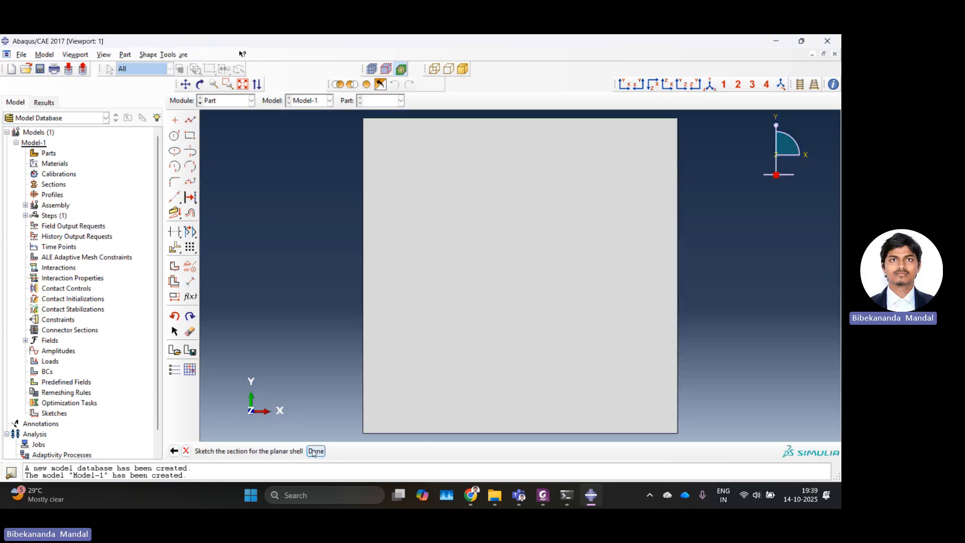
Step: In the Property module, create a material with Lamina-type elastic behaviour
{"action": "left_click", "coordinate": [228, 101]}
{"action": "left_click", "coordinate": [224, 126]}
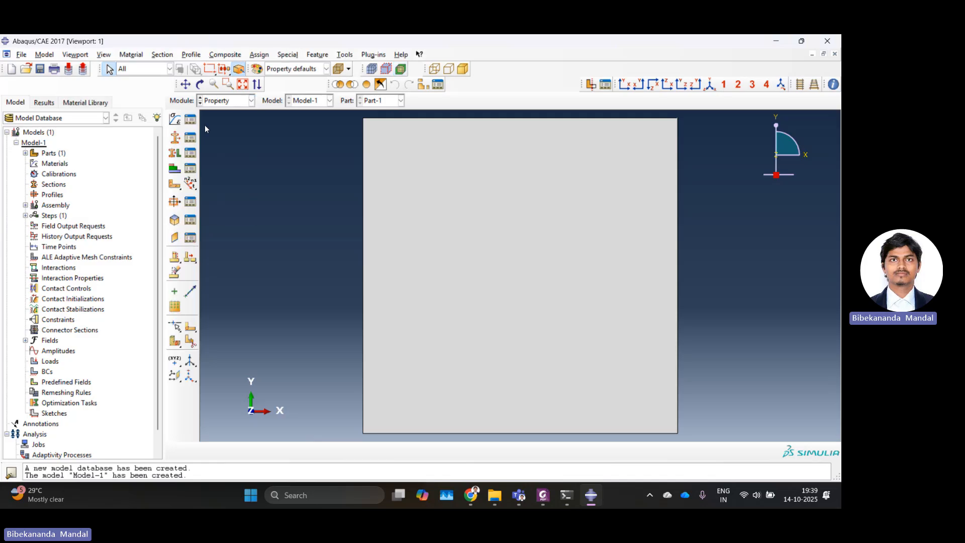
{"action": "left_click", "coordinate": [177, 120]}
{"action": "left_click", "coordinate": [95, 220]}
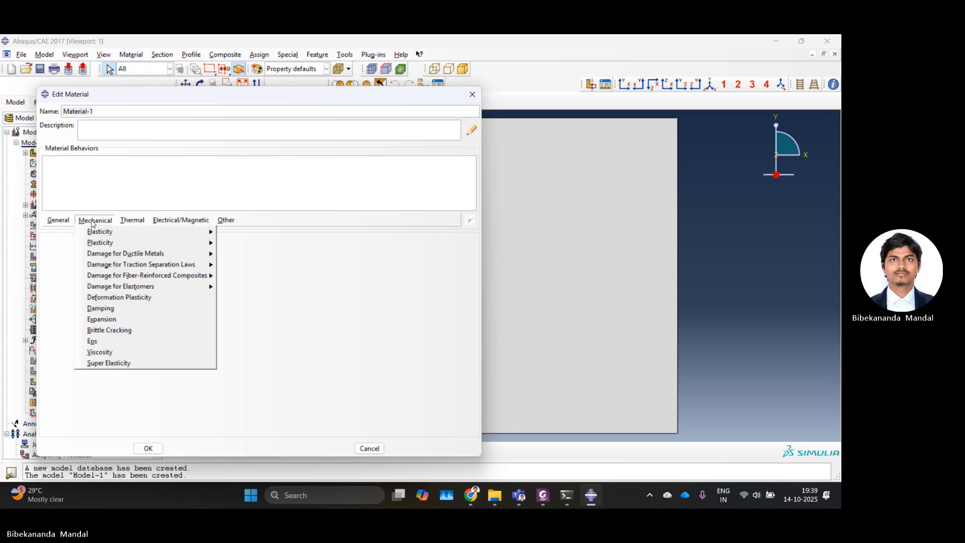
{"action": "mouse_move", "coordinate": [151, 232]}
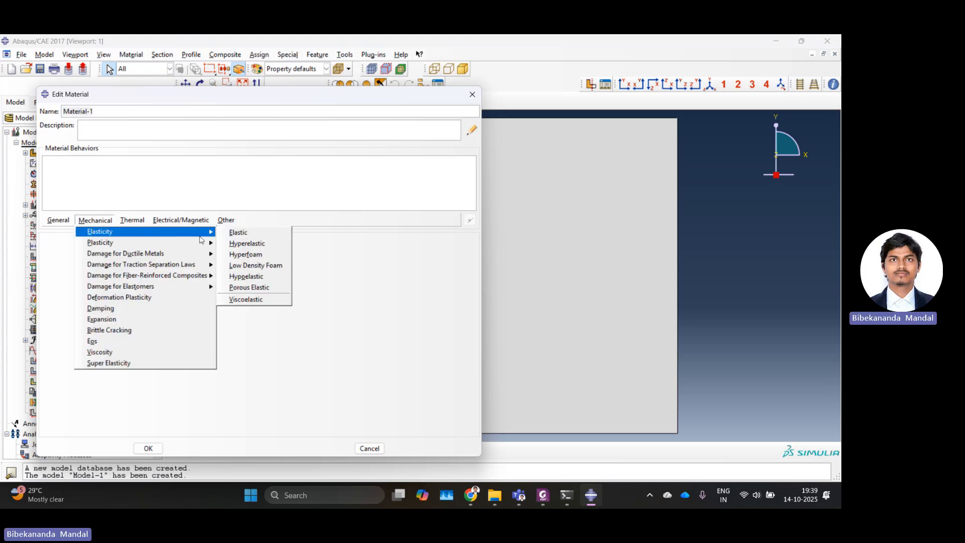
{"action": "left_click", "coordinate": [227, 233]}
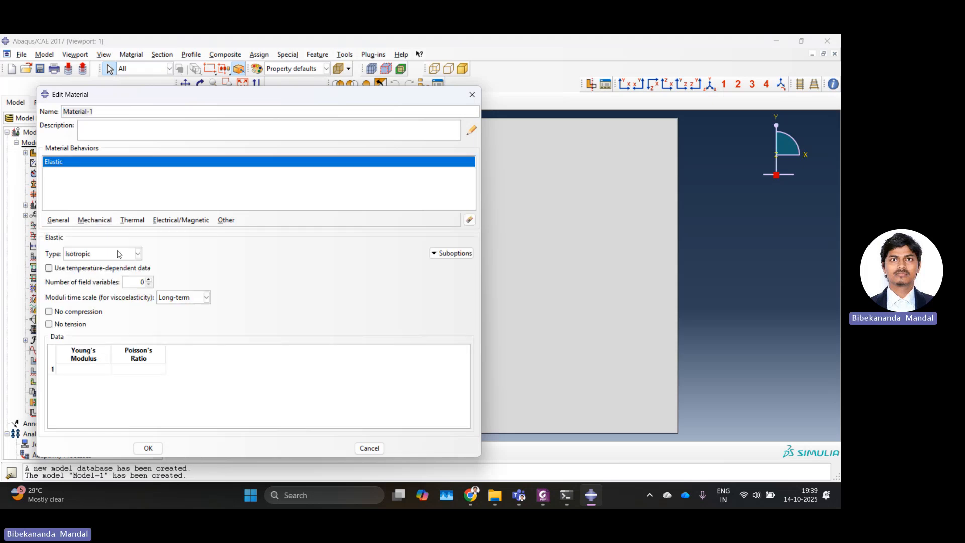
{"action": "left_click", "coordinate": [104, 257]}
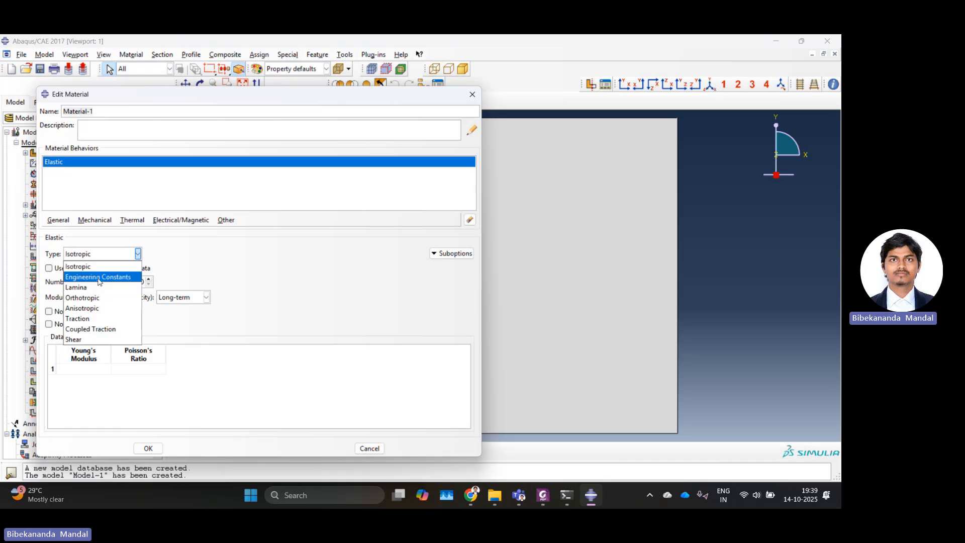
{"action": "left_click", "coordinate": [85, 287]}
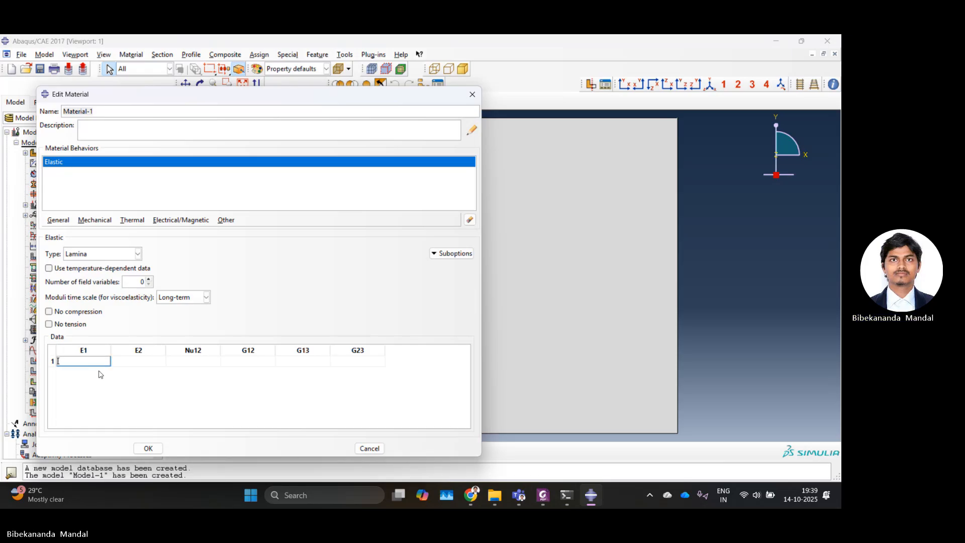
Step: Enter lamina constants E1 140e3, E2 10e3, Nu12 .3, G12, G13 and G23 5e3, and save the material
{"action": "type", "text": "140"}
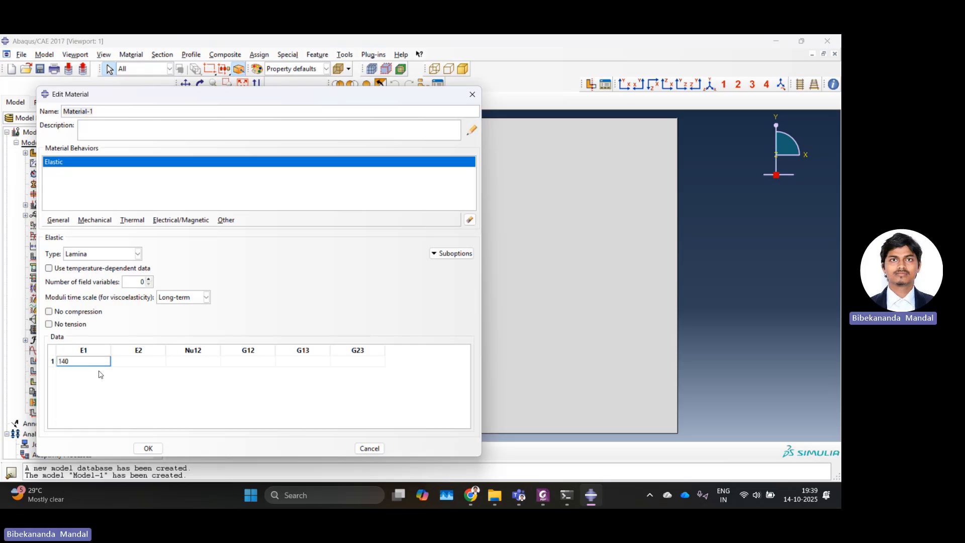
{"action": "type", "text": "e3"}
{"action": "key", "text": "Tab"}
{"action": "type", "text": "10e"}
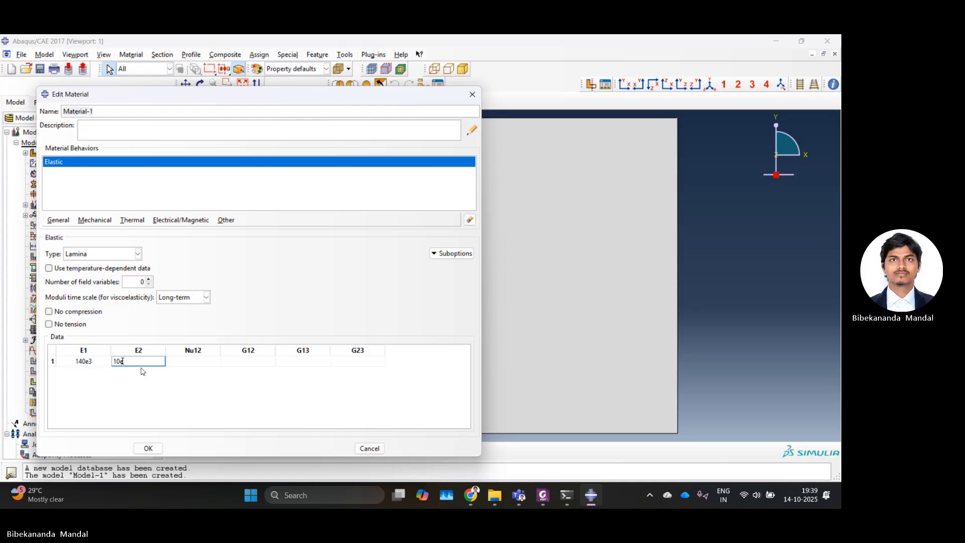
{"action": "type", "text": "3"}
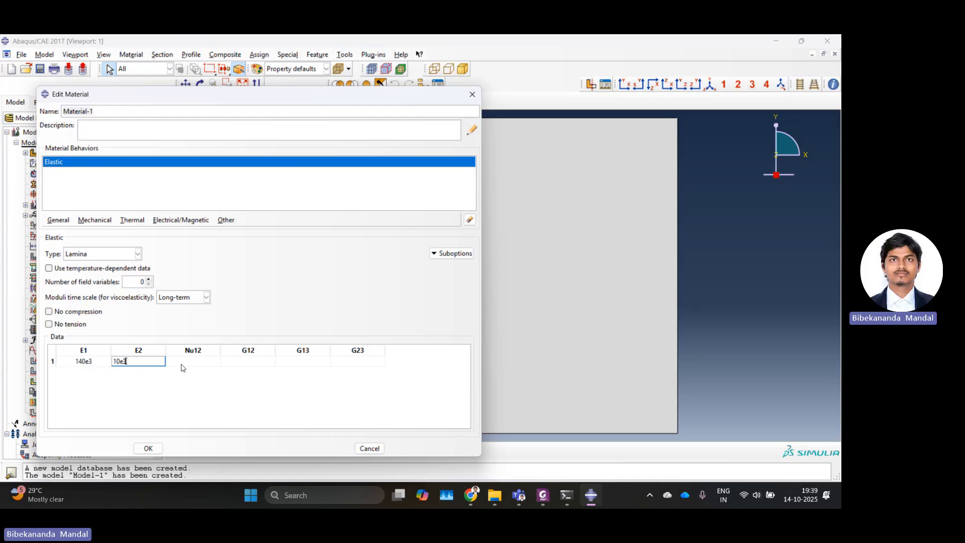
{"action": "left_click", "coordinate": [184, 363]}
{"action": "type", "text": ".3"}
{"action": "left_click", "coordinate": [240, 364]}
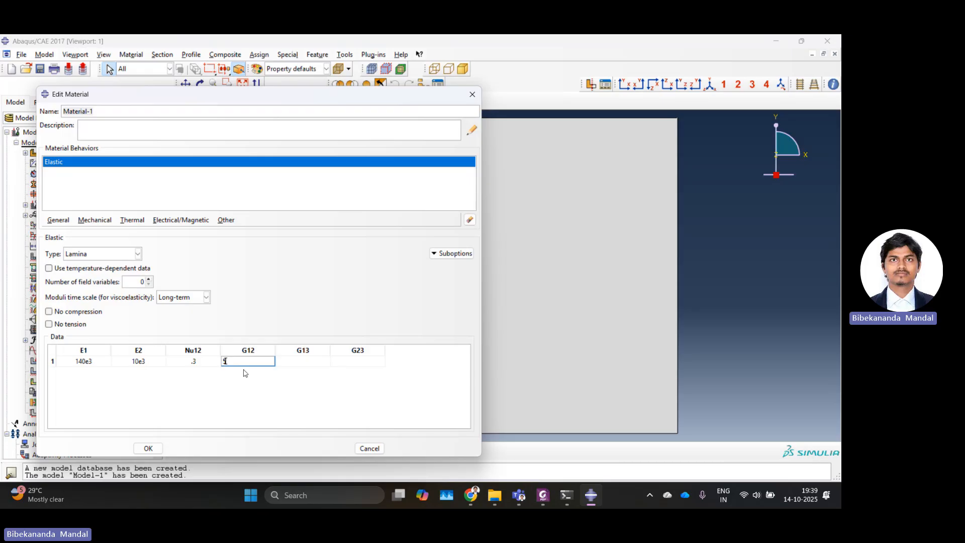
{"action": "type", "text": "5e3"}
{"action": "left_click", "coordinate": [316, 361]}
{"action": "type", "text": "5e3"}
{"action": "left_click", "coordinate": [351, 363]}
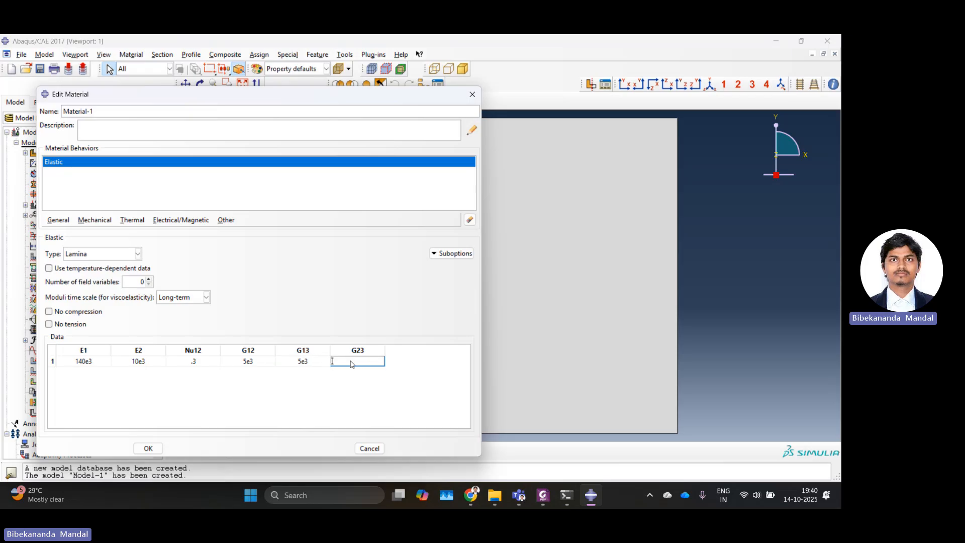
{"action": "type", "text": "5e3"}
{"action": "left_click", "coordinate": [148, 448]}
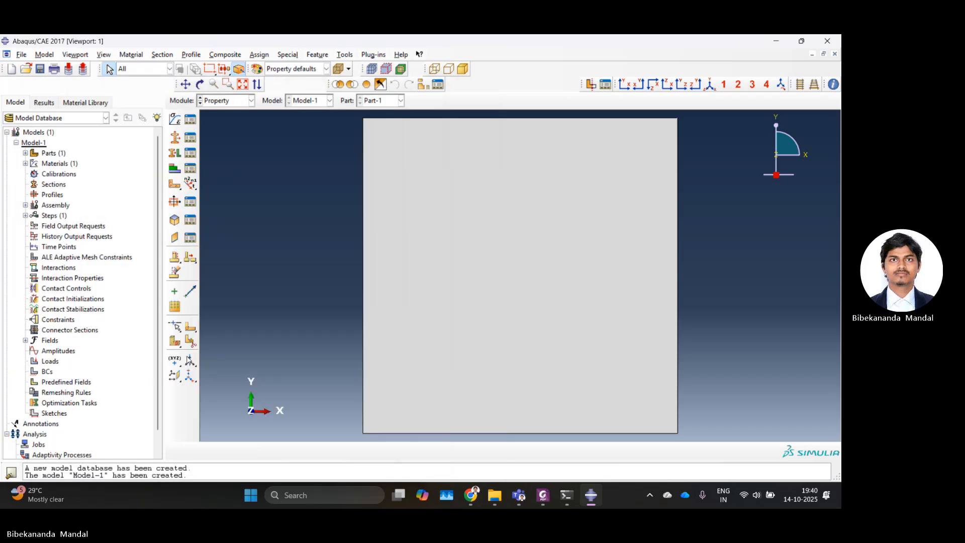
Step: Create a new section of category Shell and type Composite
{"action": "left_click", "coordinate": [174, 136]}
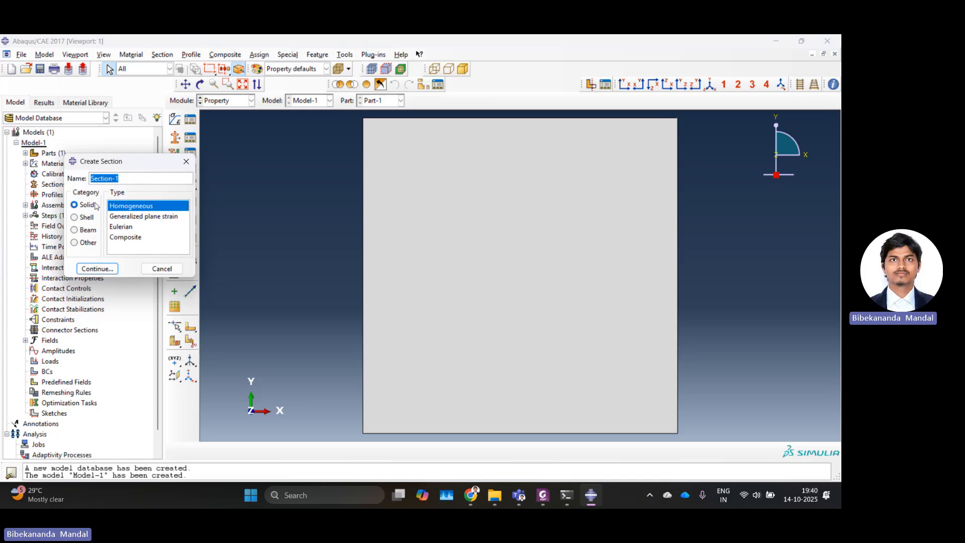
{"action": "left_click", "coordinate": [76, 218]}
{"action": "left_click", "coordinate": [122, 217]}
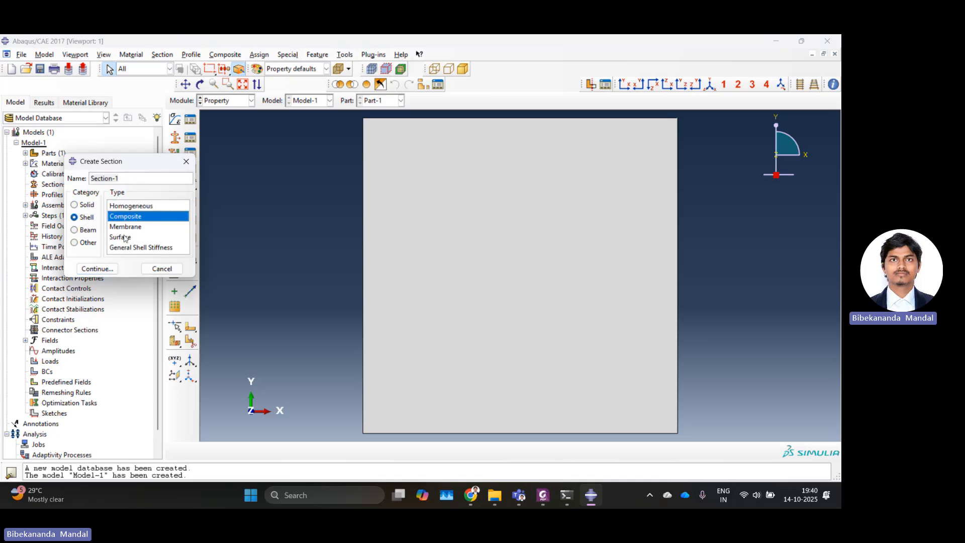
{"action": "left_click", "coordinate": [111, 269]}
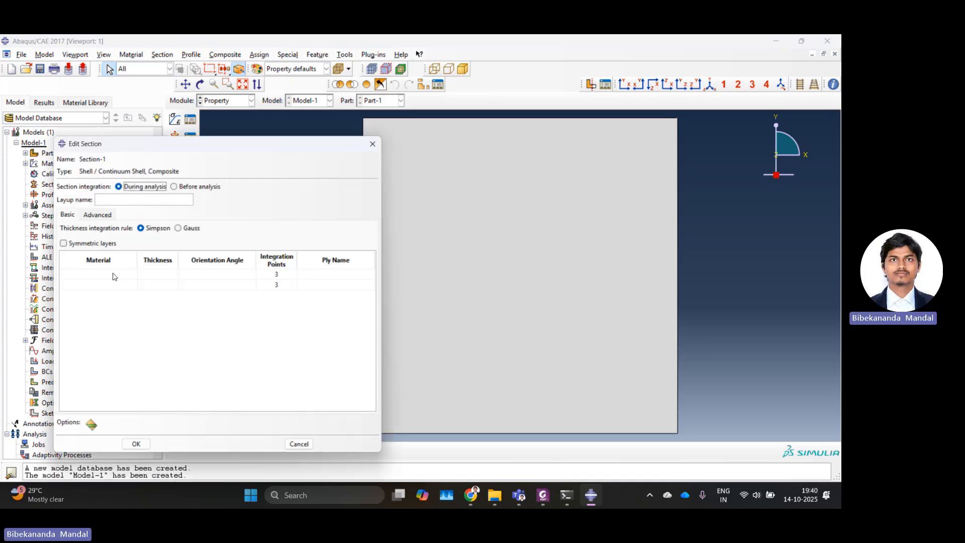
Step: Set the first ply of the layup to Material-1 with thickness 1
{"action": "left_click", "coordinate": [120, 276]}
{"action": "left_click", "coordinate": [121, 277]}
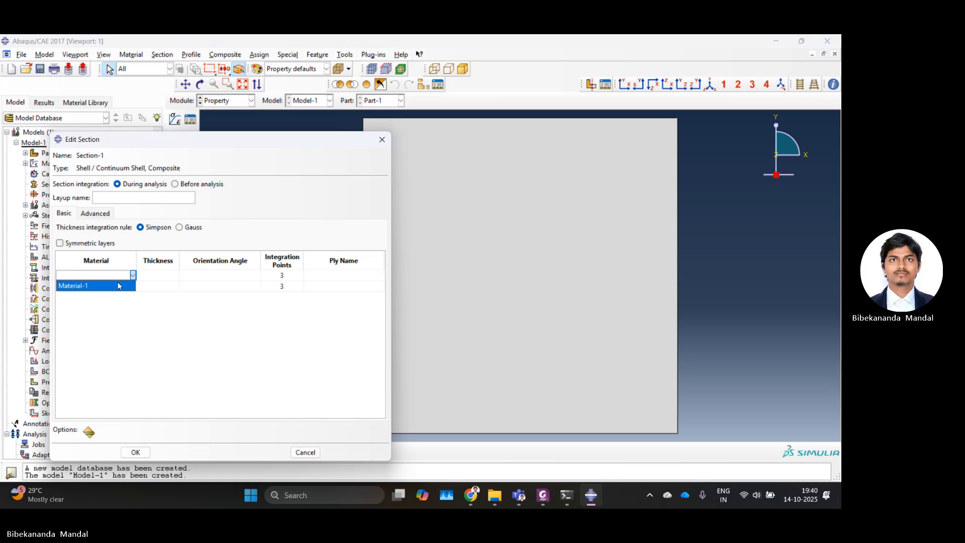
{"action": "left_click", "coordinate": [120, 285]}
{"action": "left_click", "coordinate": [169, 273]}
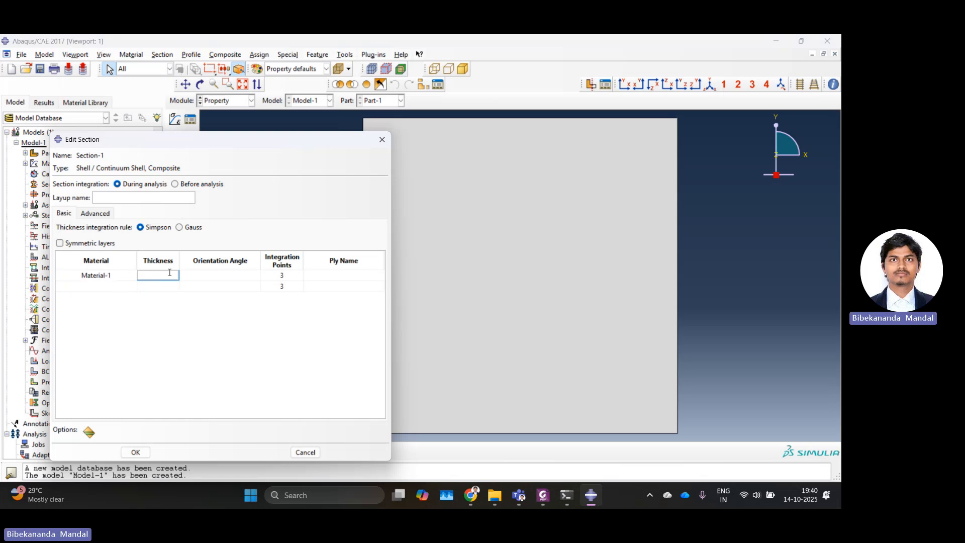
{"action": "type", "text": "1"}
{"action": "left_click", "coordinate": [188, 274]}
Step: Add a second ply of Material-1 with thickness 1 and orientation angle 90
{"action": "left_click", "coordinate": [128, 286]}
{"action": "left_click", "coordinate": [132, 286]}
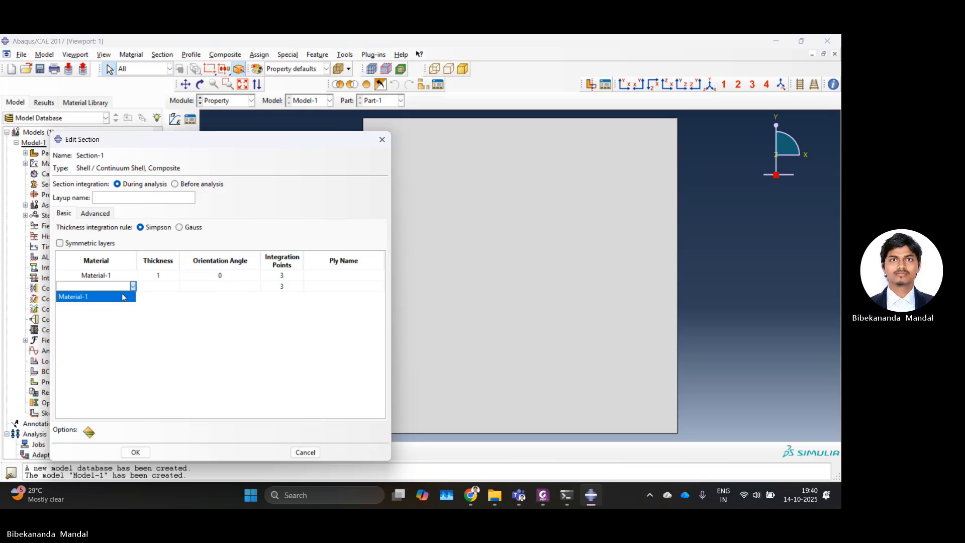
{"action": "left_click", "coordinate": [122, 294]}
{"action": "left_click", "coordinate": [165, 287]}
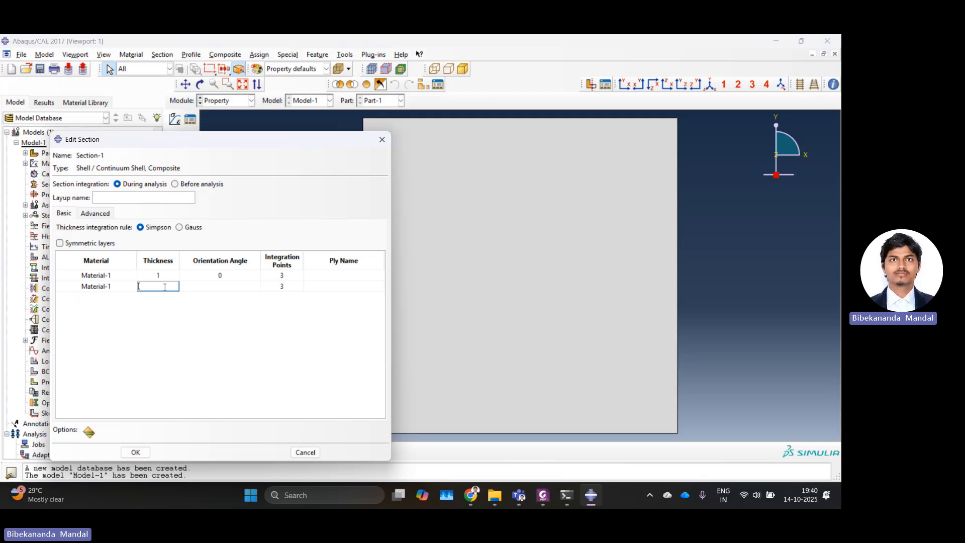
{"action": "left_click", "coordinate": [195, 290]}
{"action": "type", "text": "90"}
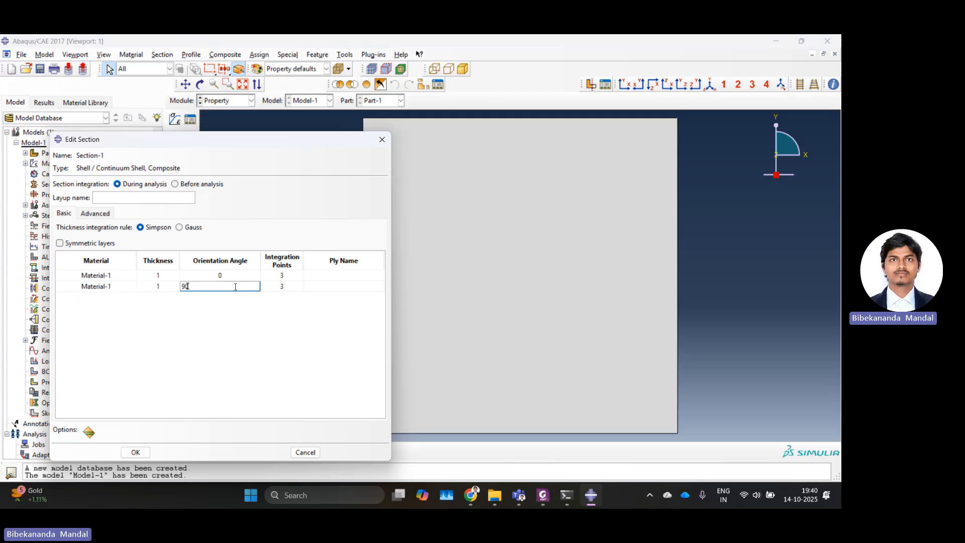
{"action": "left_click", "coordinate": [340, 287]}
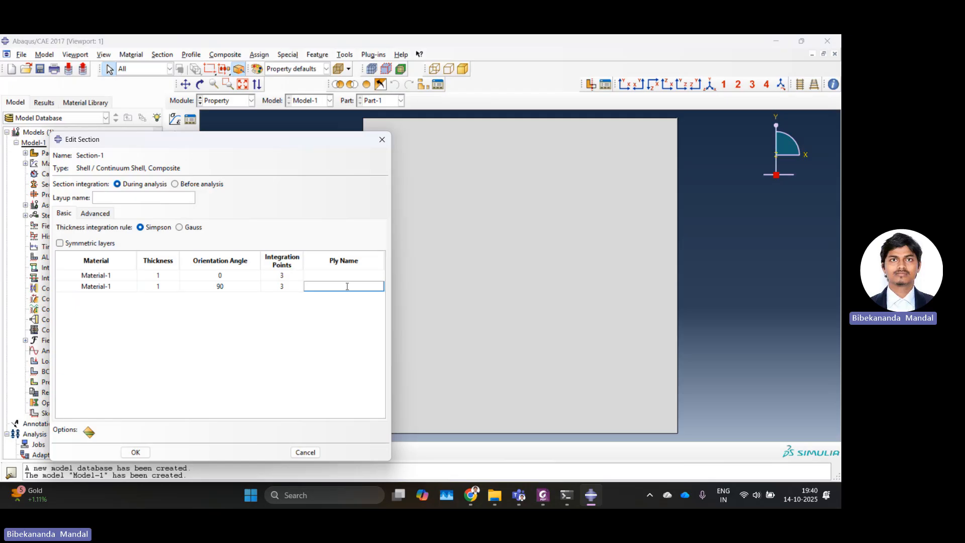
Step: Add a third ply of Material-1 with thickness 1 and orientation angle 0, and save the section
{"action": "key", "text": "Return"}
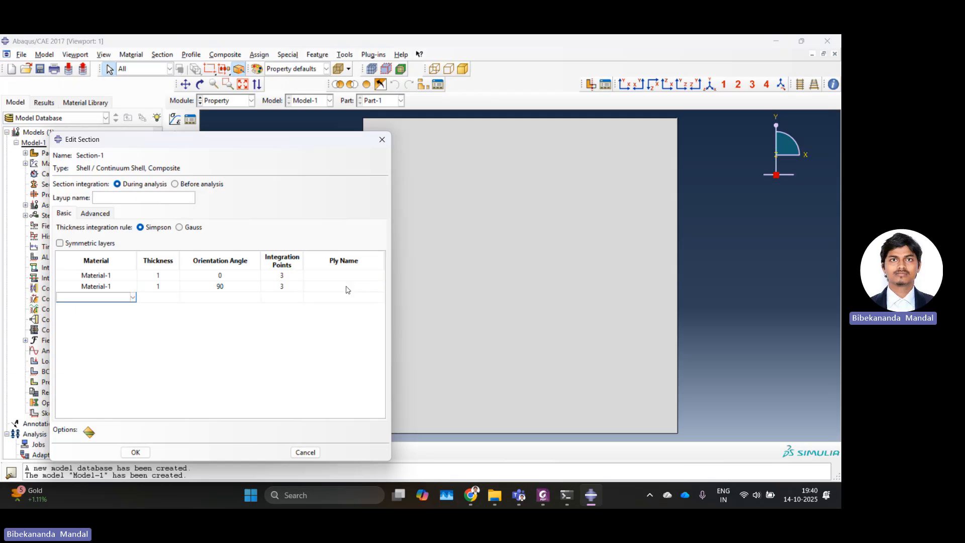
{"action": "left_click", "coordinate": [132, 297]}
{"action": "left_click", "coordinate": [126, 306]}
{"action": "left_click", "coordinate": [166, 297]}
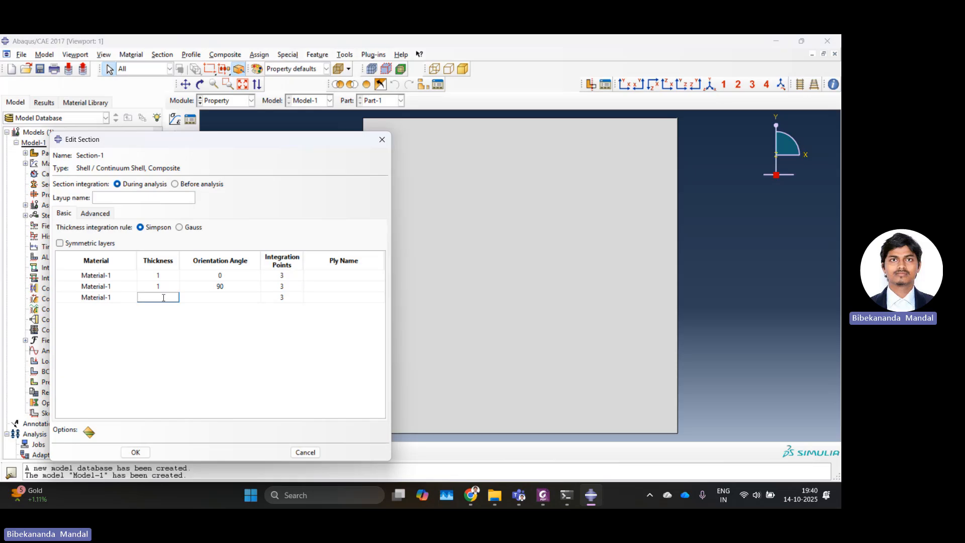
{"action": "type", "text": "1"}
{"action": "key", "text": "Return"}
{"action": "left_click", "coordinate": [216, 298]}
{"action": "type", "text": "0"}
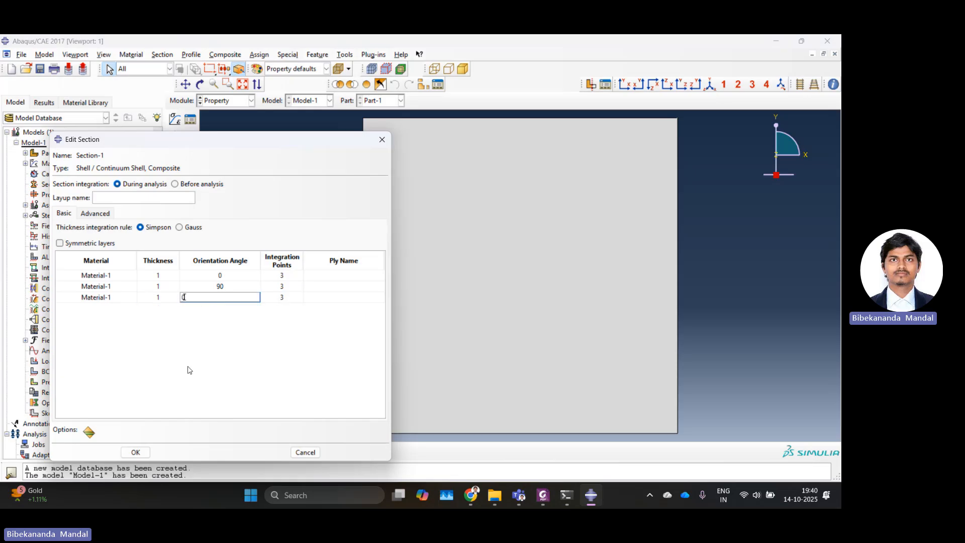
{"action": "key", "text": "Return"}
{"action": "left_click", "coordinate": [143, 452]}
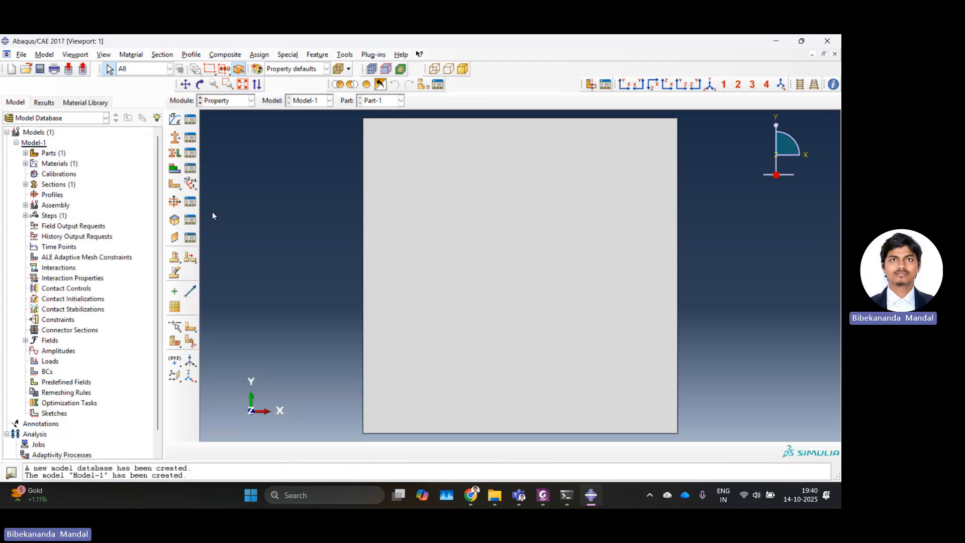
Step: Assign the composite section to the whole plate
{"action": "left_click", "coordinate": [175, 153]}
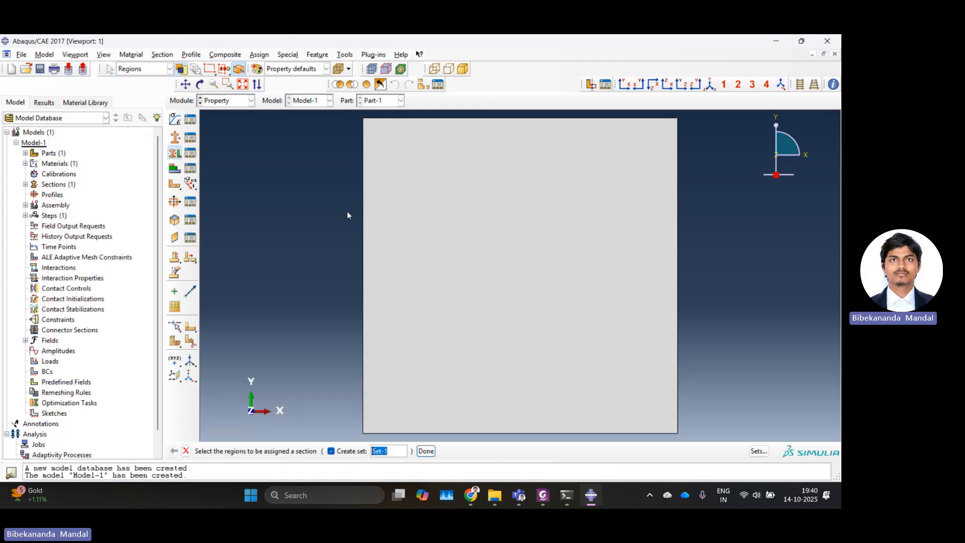
{"action": "left_click", "coordinate": [379, 215]}
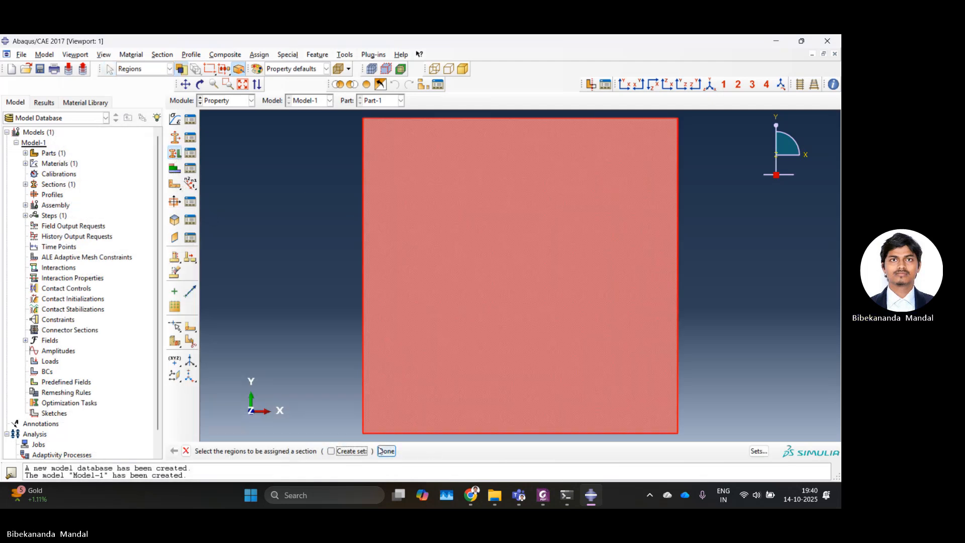
{"action": "left_click", "coordinate": [426, 451]}
{"action": "left_click", "coordinate": [45, 445]}
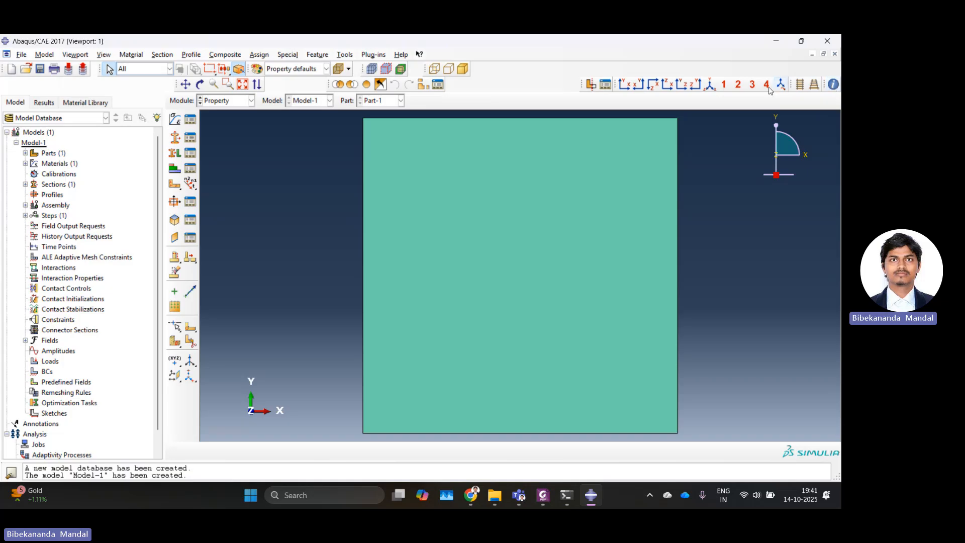
Step: Query the ply stack plot of the plate's assigned composite section
{"action": "left_click_drag", "start_coordinate": [792, 88], "coordinate": [586, 87]}
{"action": "left_click_drag", "start_coordinate": [825, 88], "coordinate": [641, 90]}
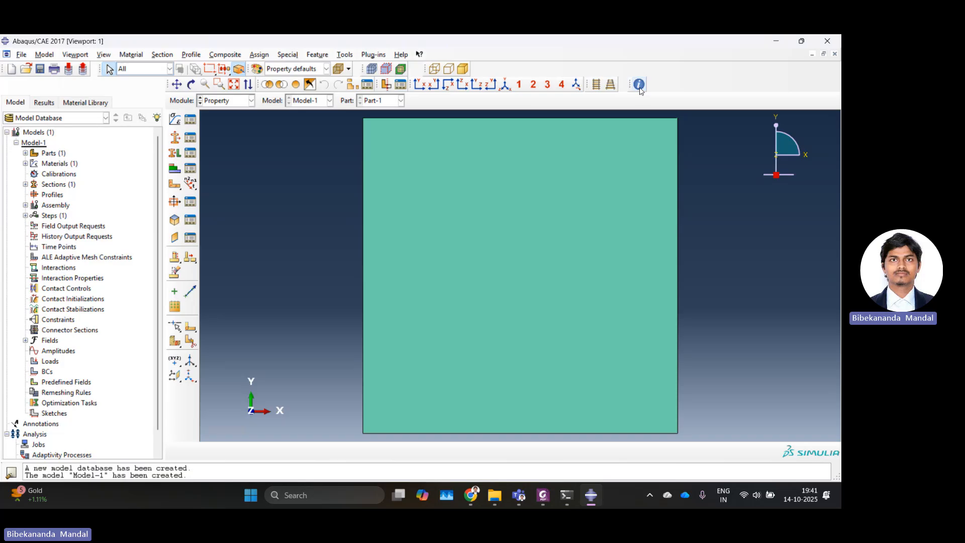
{"action": "left_click", "coordinate": [639, 85]}
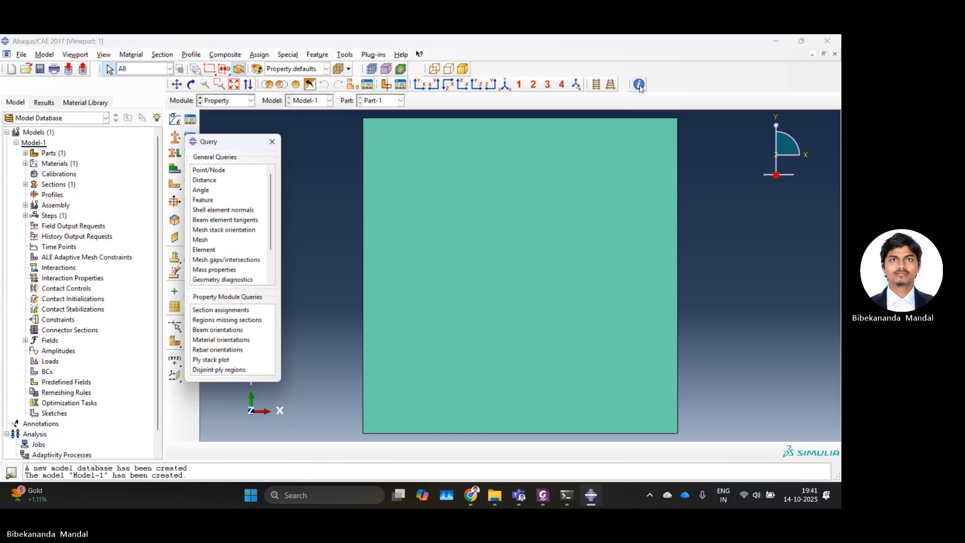
{"action": "left_click", "coordinate": [211, 366]}
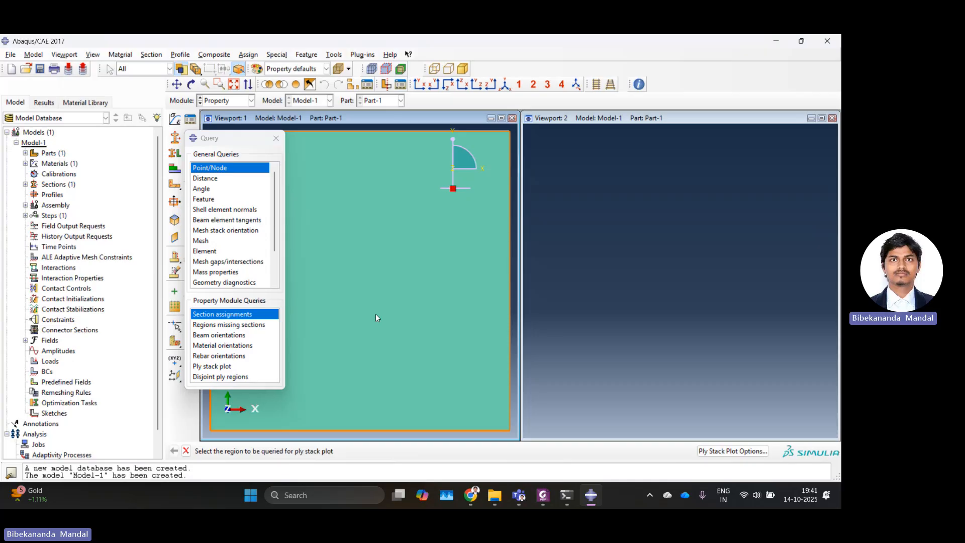
{"action": "left_click", "coordinate": [375, 315]}
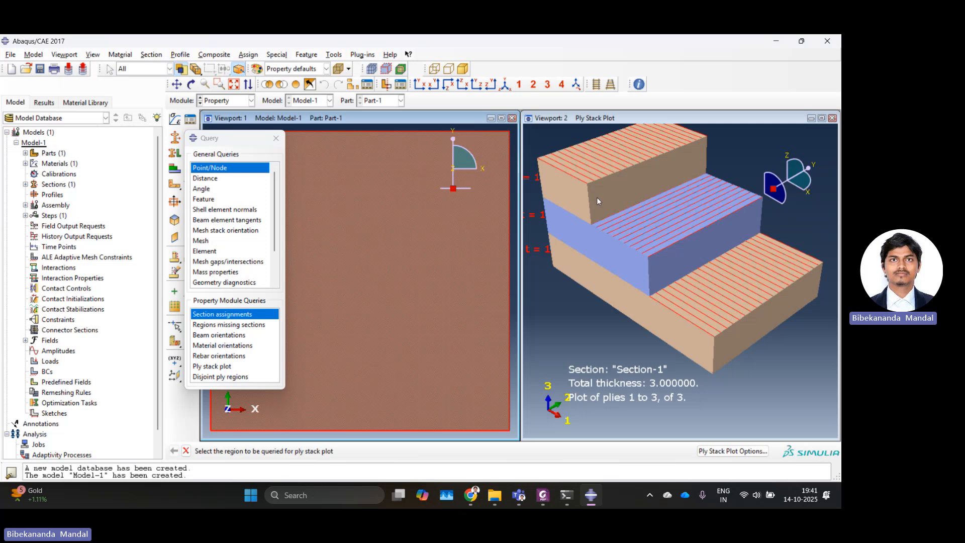
{"action": "scroll", "coordinate": [575, 215], "scroll_direction": "up", "scroll_amount": 3}
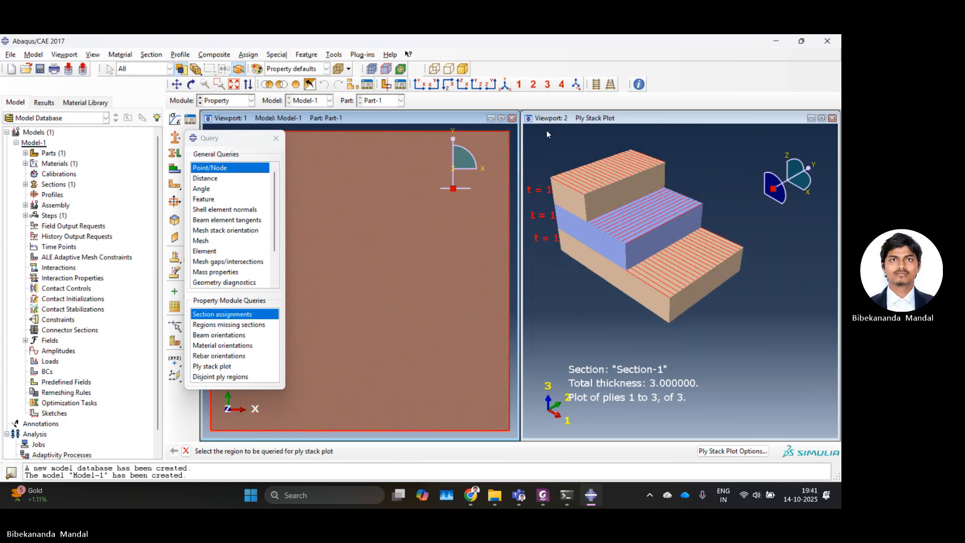
{"action": "left_click", "coordinate": [833, 118]}
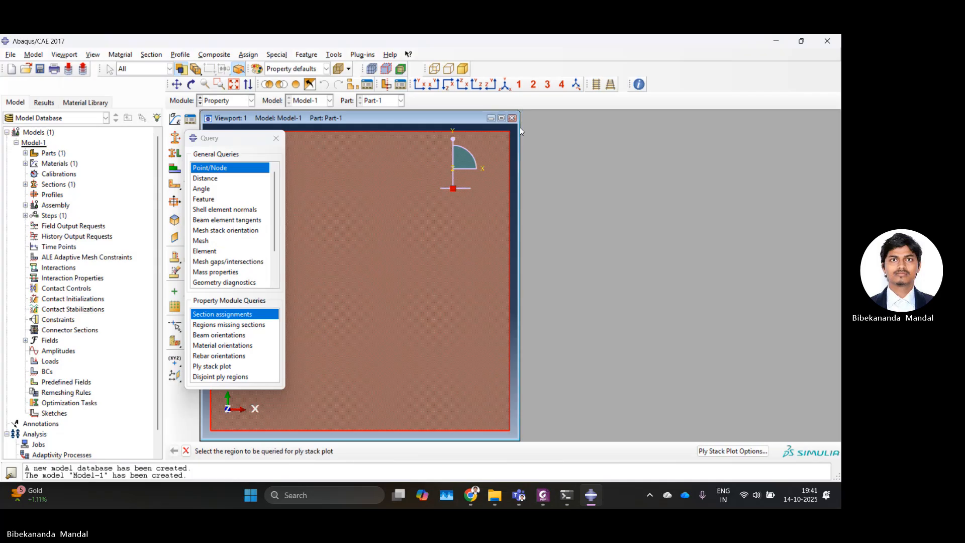
{"action": "left_click", "coordinate": [276, 138]}
Step: In the Assembly module, create an instance of the plate part
{"action": "left_click", "coordinate": [219, 102]}
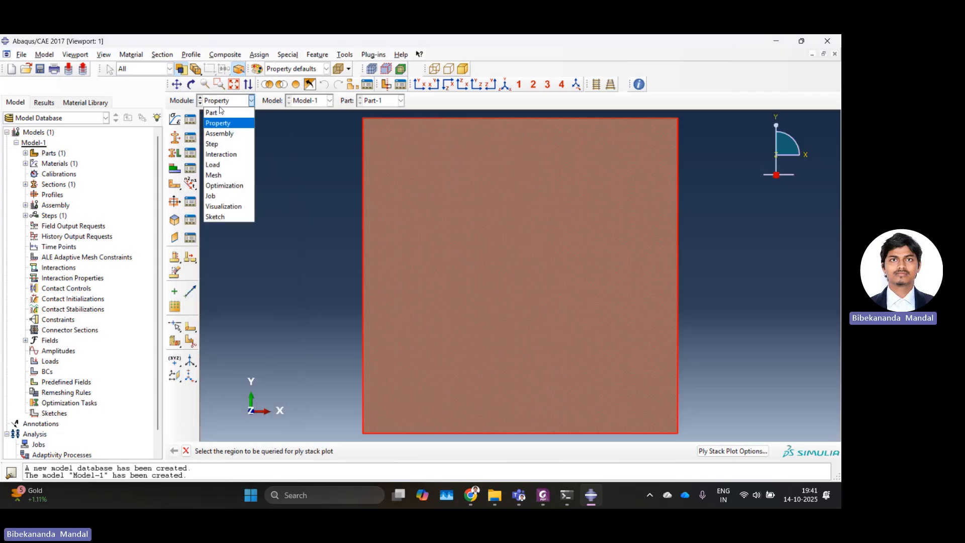
{"action": "left_click", "coordinate": [224, 134]}
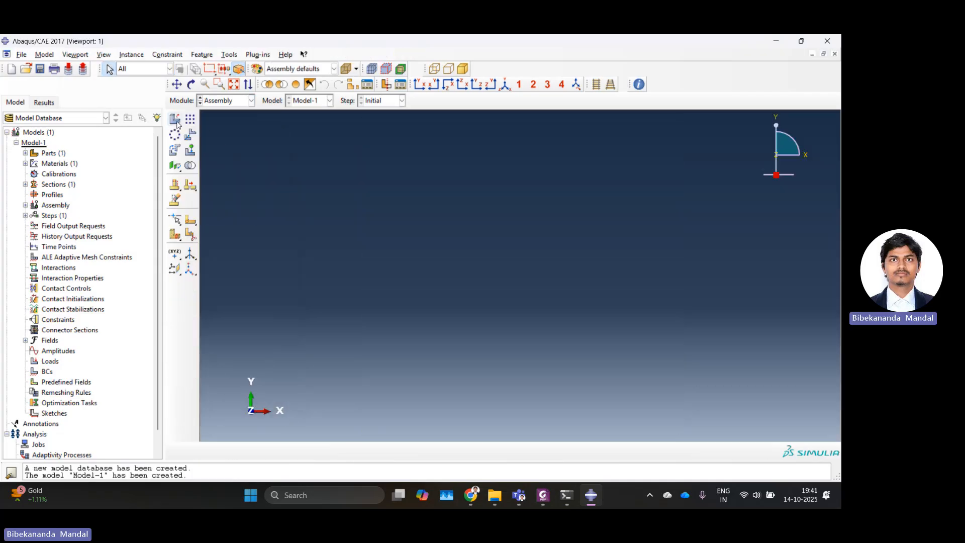
{"action": "left_click", "coordinate": [175, 120]}
{"action": "left_click", "coordinate": [80, 299]}
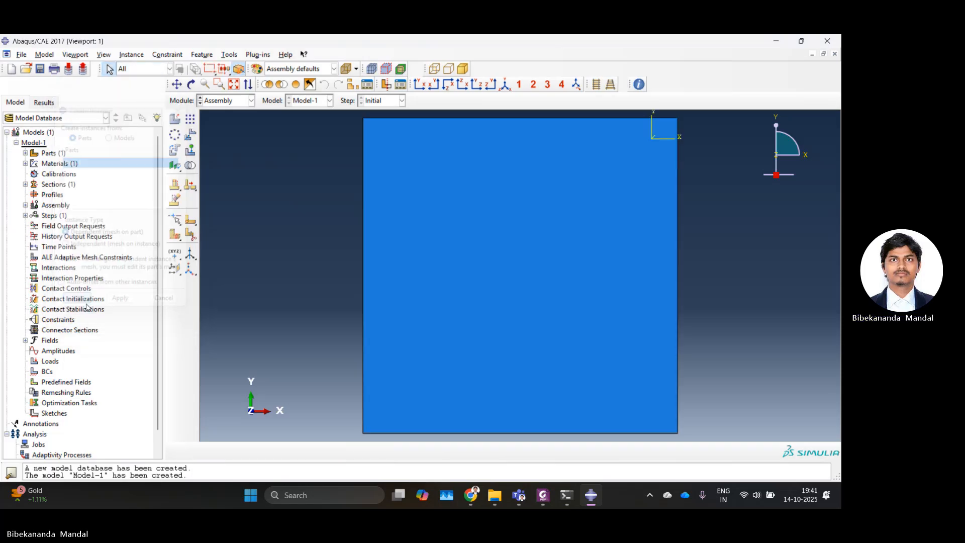
Step: In the Step module, create a Static, General step after Initial
{"action": "left_click", "coordinate": [227, 104]}
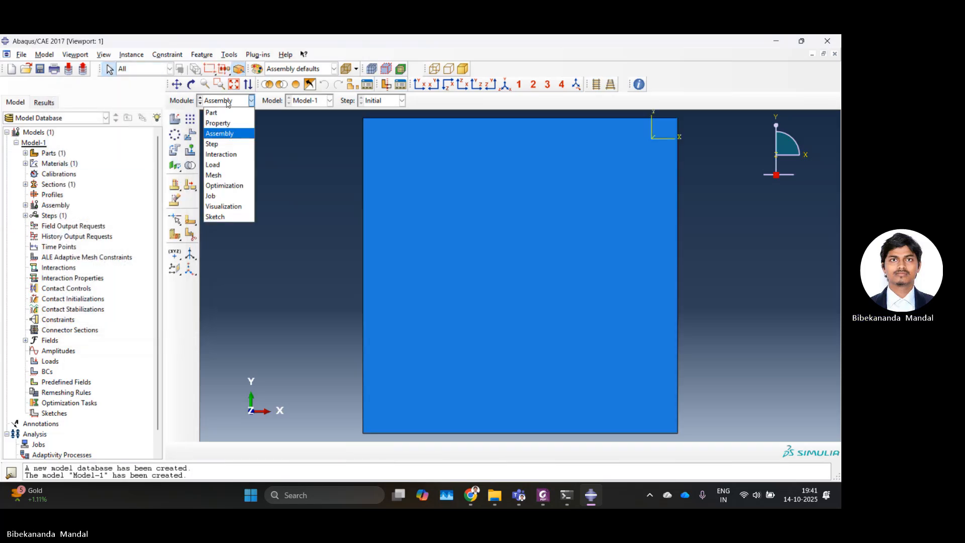
{"action": "left_click", "coordinate": [219, 145]}
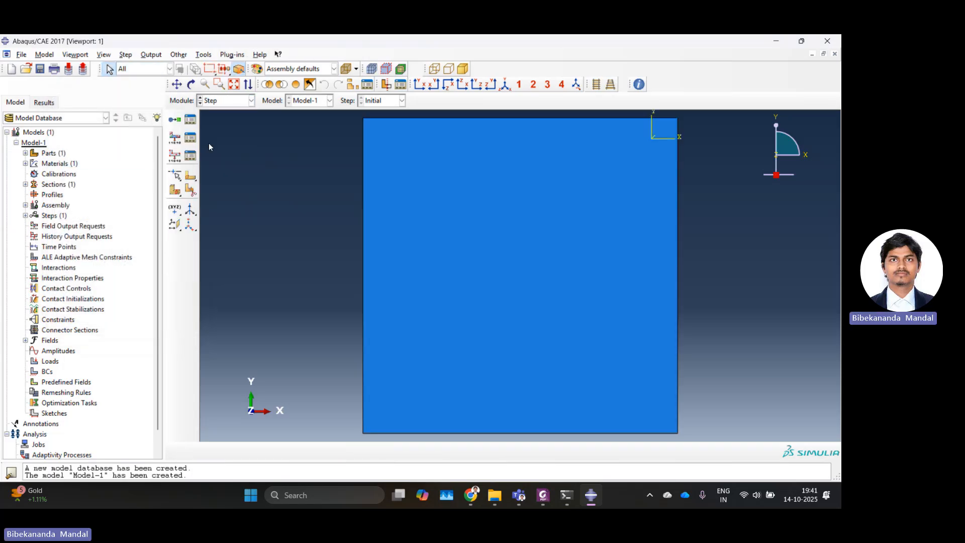
{"action": "left_click", "coordinate": [180, 125]}
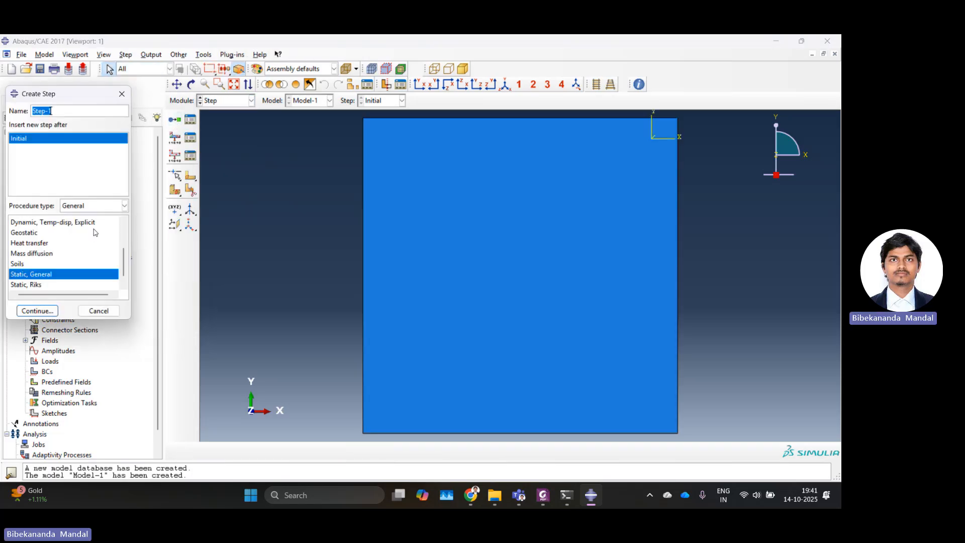
{"action": "left_click", "coordinate": [37, 311]}
{"action": "left_click", "coordinate": [173, 403]}
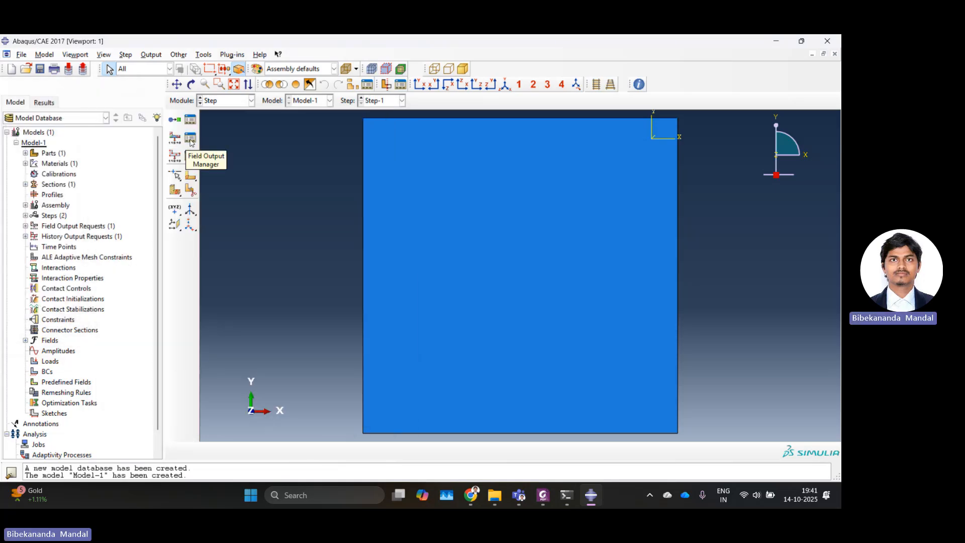
Step: Add SF section forces and moments to the field output request of Step-1
{"action": "left_click", "coordinate": [191, 143]}
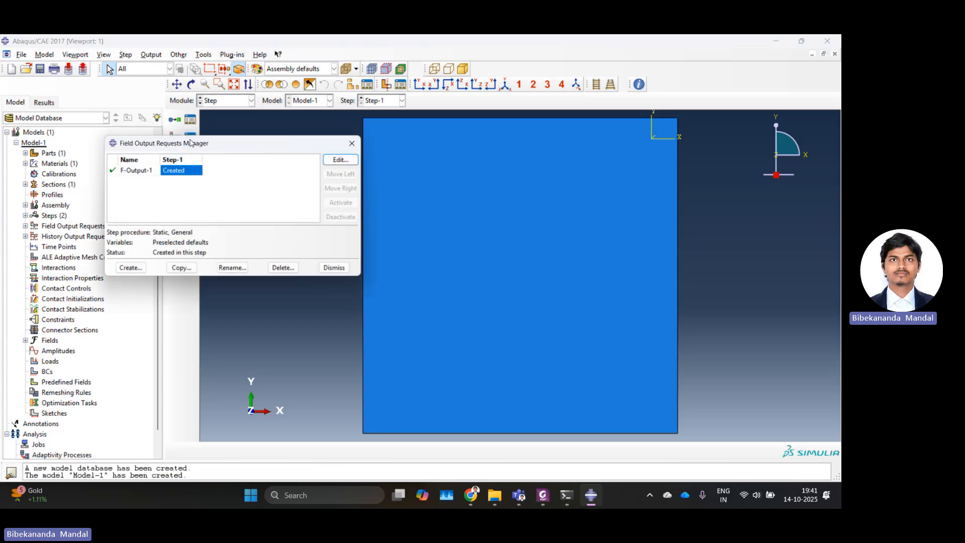
{"action": "left_click", "coordinate": [342, 159]}
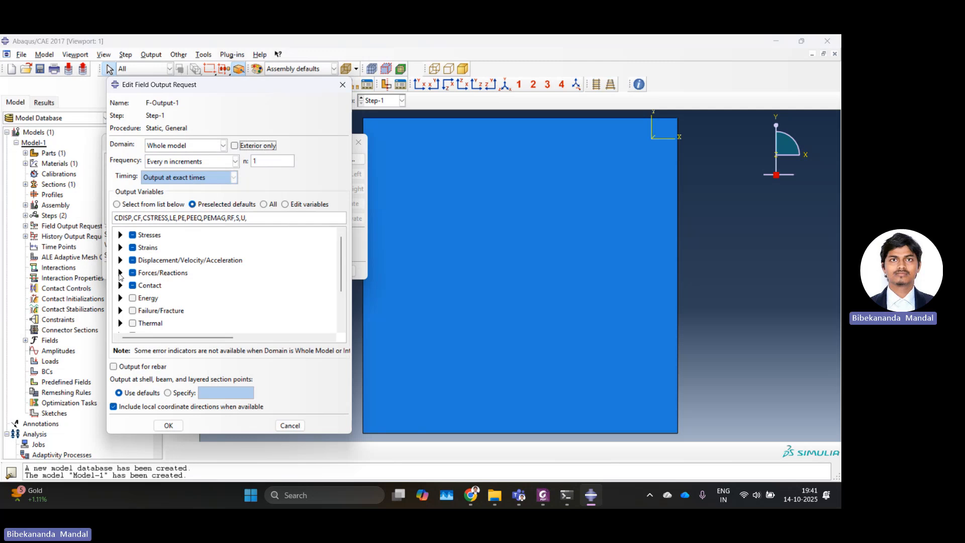
{"action": "left_click", "coordinate": [120, 273]}
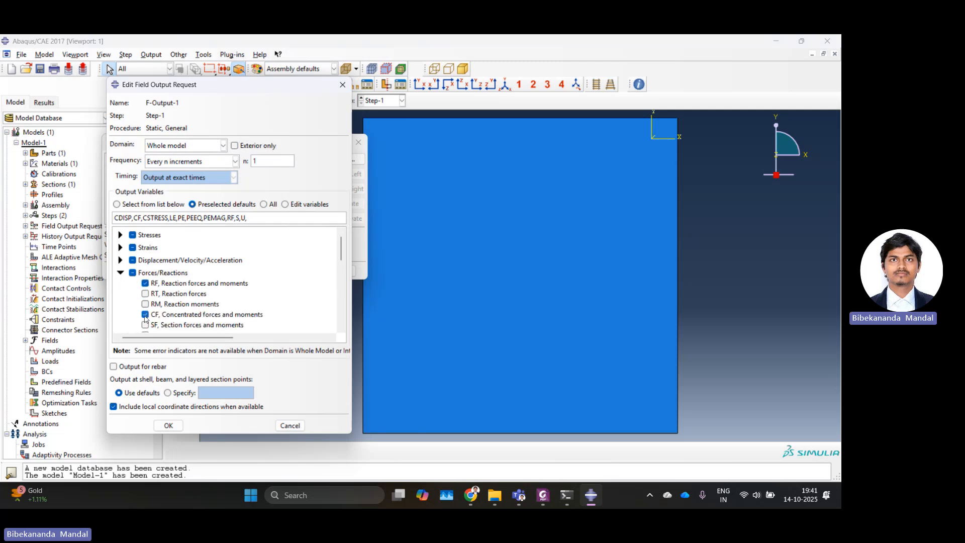
{"action": "scroll", "coordinate": [145, 310], "scroll_direction": "down", "scroll_amount": 1}
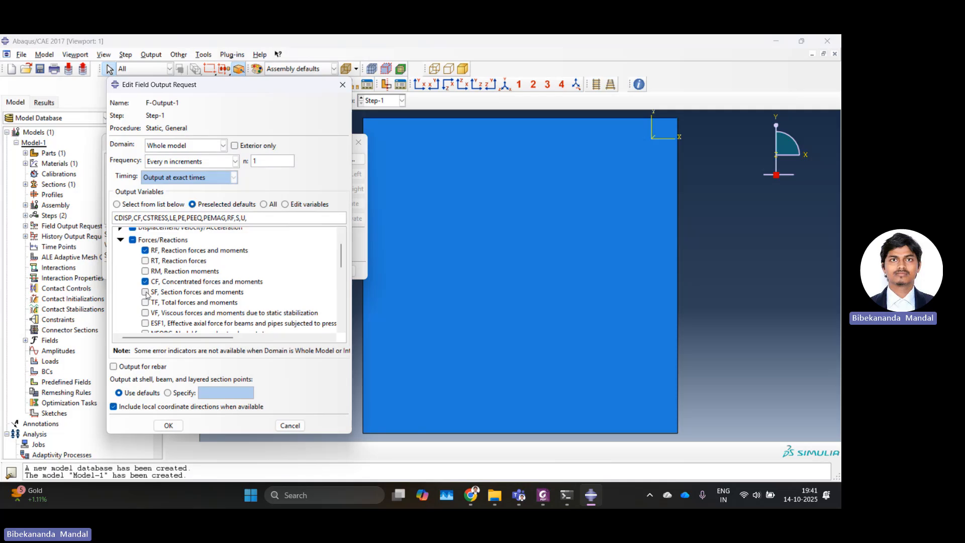
{"action": "left_click", "coordinate": [145, 292]}
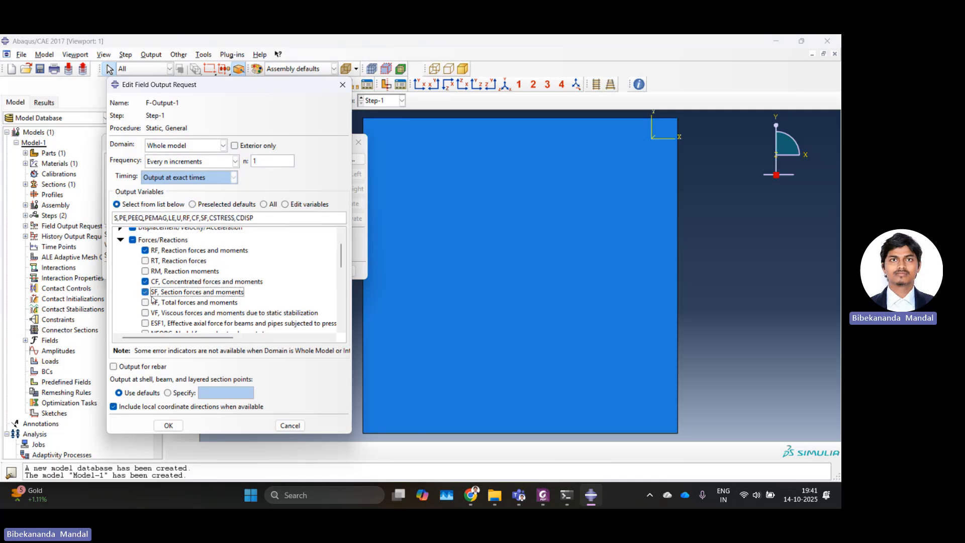
{"action": "left_click", "coordinate": [168, 425]}
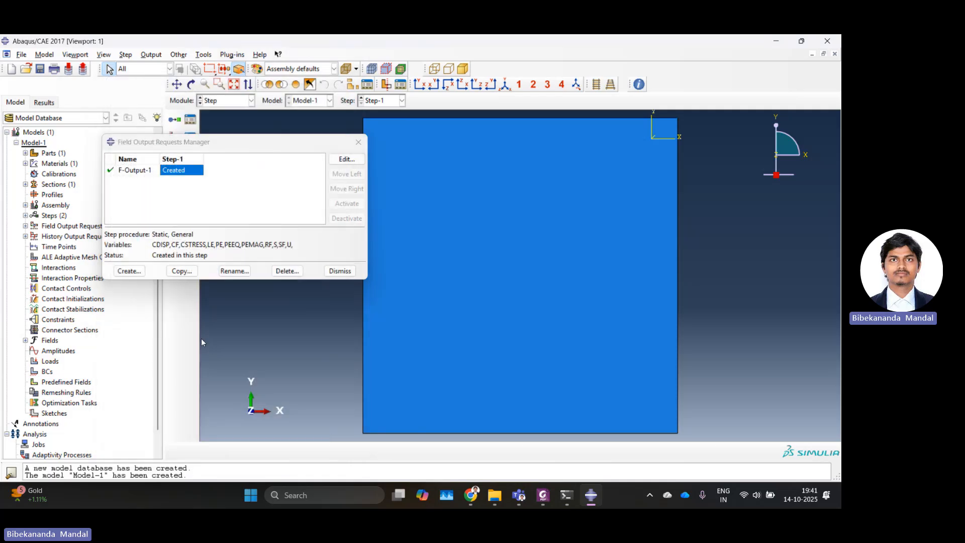
{"action": "left_click", "coordinate": [340, 271]}
Step: In the Load module, create a Displacement/Rotation boundary condition named Roller in the Initial step on the bottom and right edges, fixing U3
{"action": "left_click", "coordinate": [251, 101]}
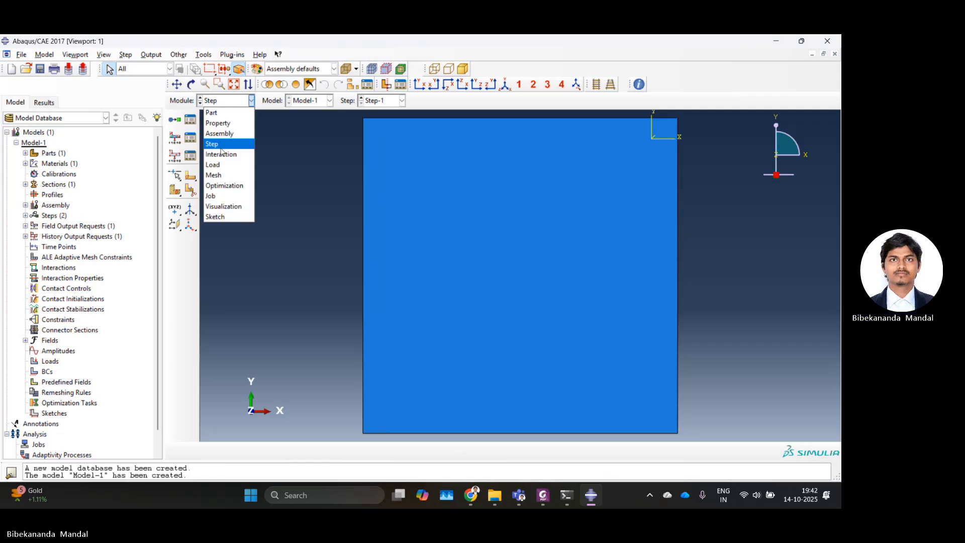
{"action": "left_click", "coordinate": [218, 165]}
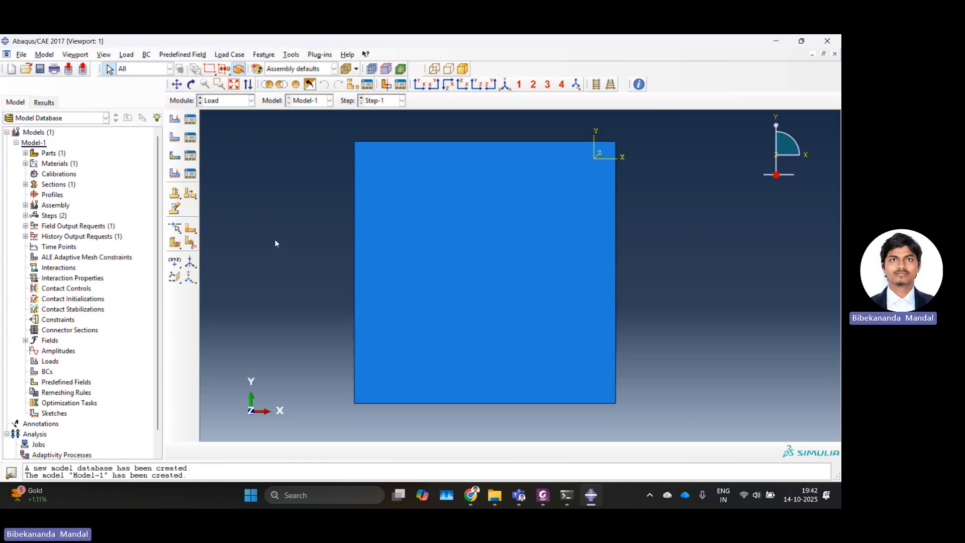
{"action": "left_click", "coordinate": [175, 138]}
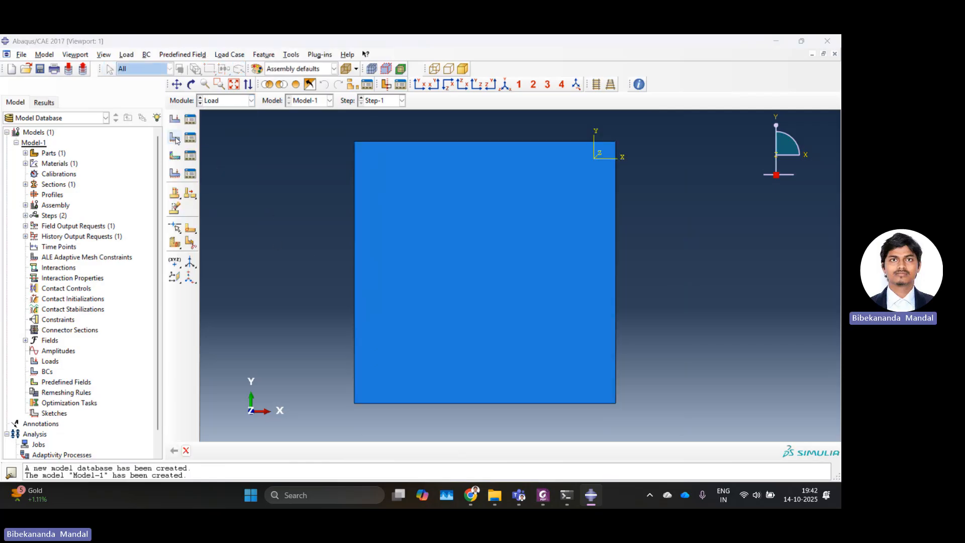
{"action": "type", "text": "R"}
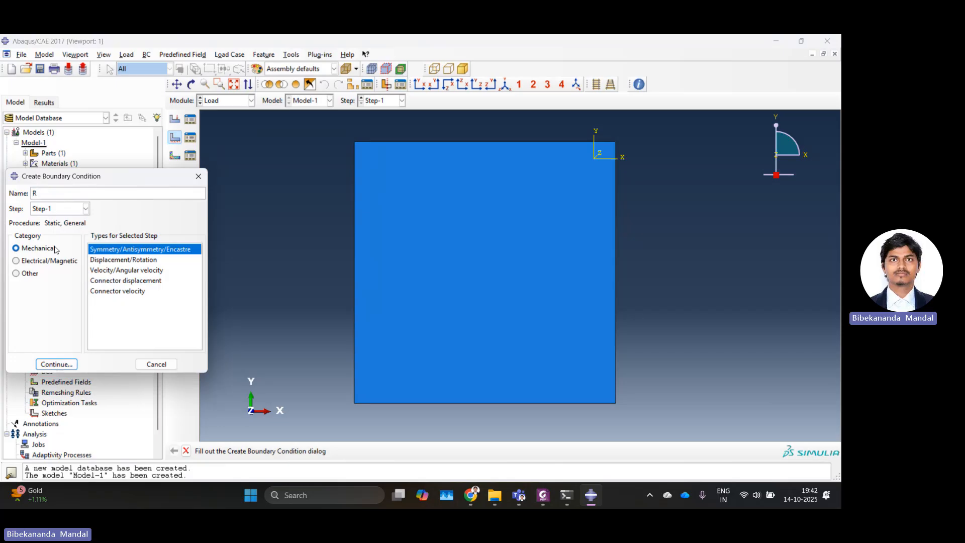
{"action": "type", "text": "oller"}
{"action": "left_click", "coordinate": [85, 208]}
{"action": "left_click", "coordinate": [71, 221]}
{"action": "left_click", "coordinate": [112, 261]}
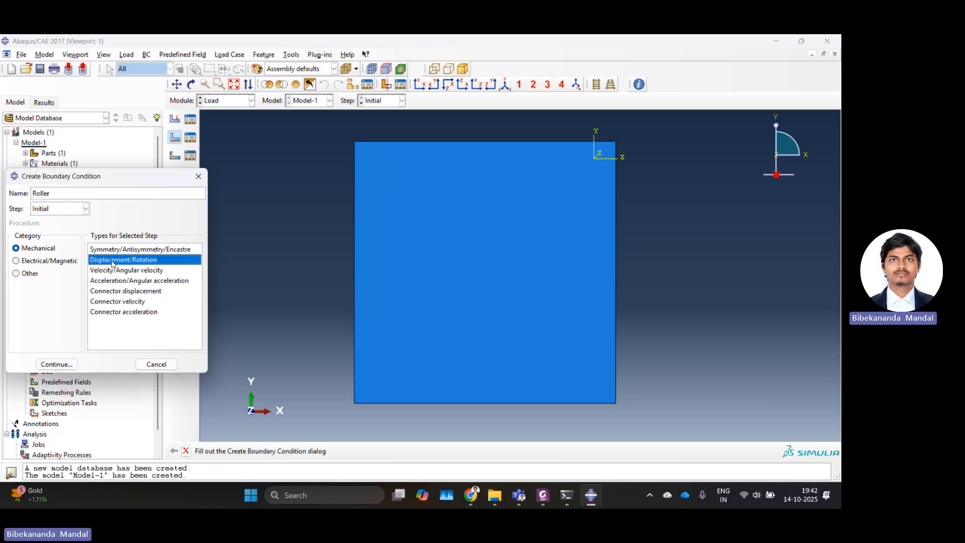
{"action": "left_click", "coordinate": [56, 364]}
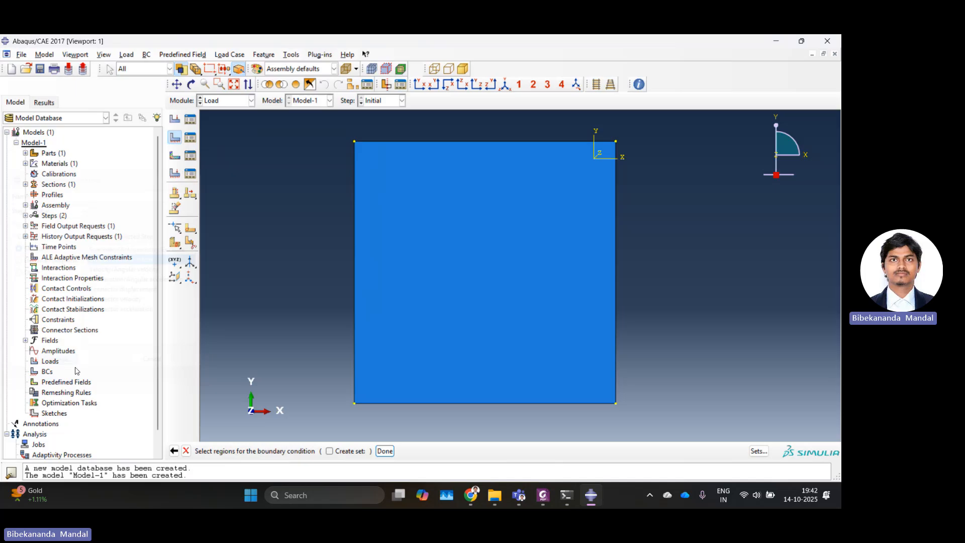
{"action": "left_click", "coordinate": [548, 404]}
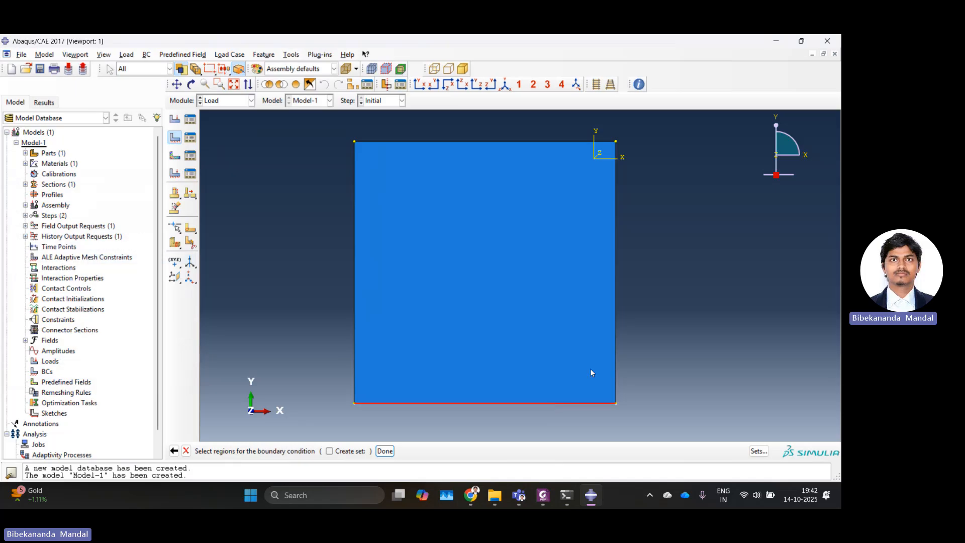
{"action": "left_click", "coordinate": [615, 344], "text": "shift"}
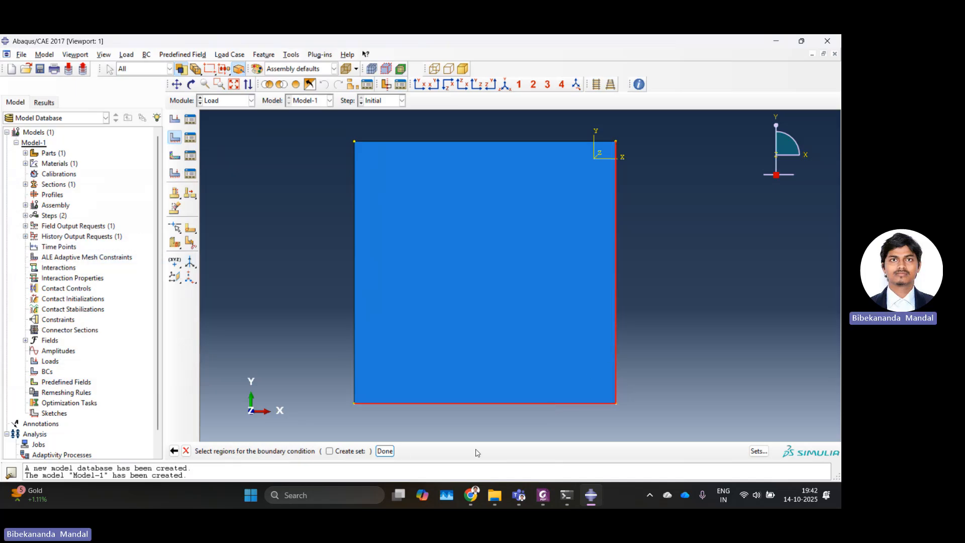
{"action": "left_click", "coordinate": [386, 451]}
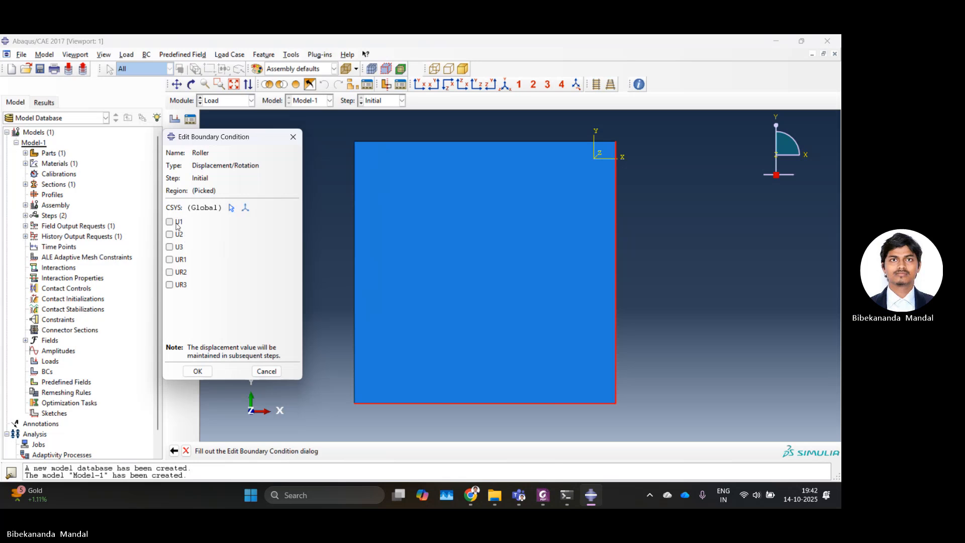
{"action": "left_click", "coordinate": [169, 247]}
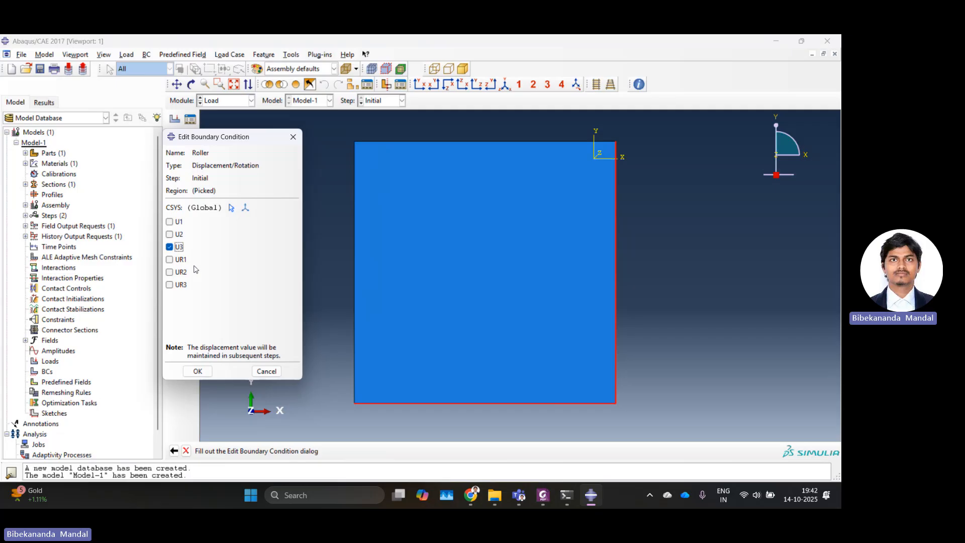
{"action": "left_click", "coordinate": [197, 370]}
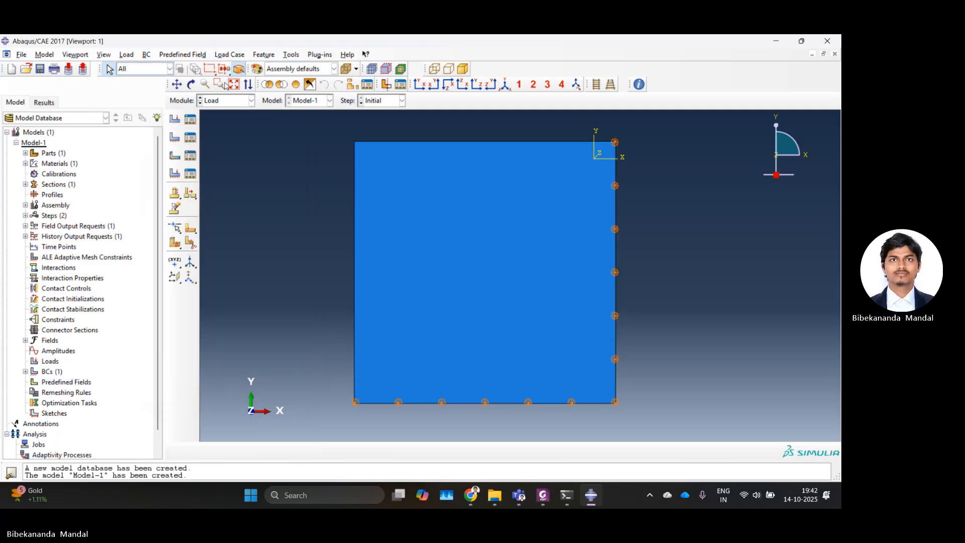
Step: Create a Displacement/Rotation boundary condition named Roller-x on the plate's top edge, fixing U1, U2, U3, UR2 and UR3
{"action": "left_click", "coordinate": [191, 84]}
{"action": "left_click_drag", "start_coordinate": [518, 291], "coordinate": [347, 242]}
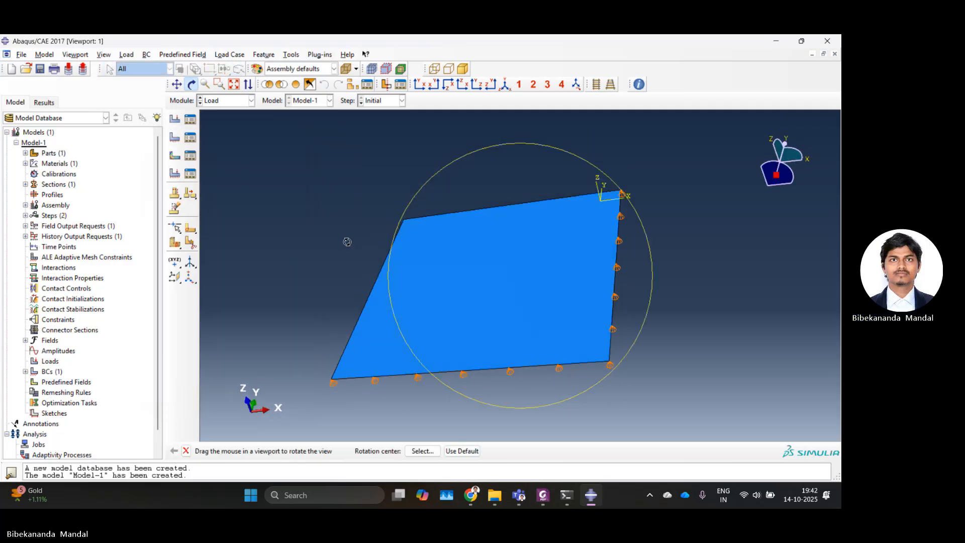
{"action": "right_click", "coordinate": [347, 242]}
{"action": "left_click", "coordinate": [375, 317]}
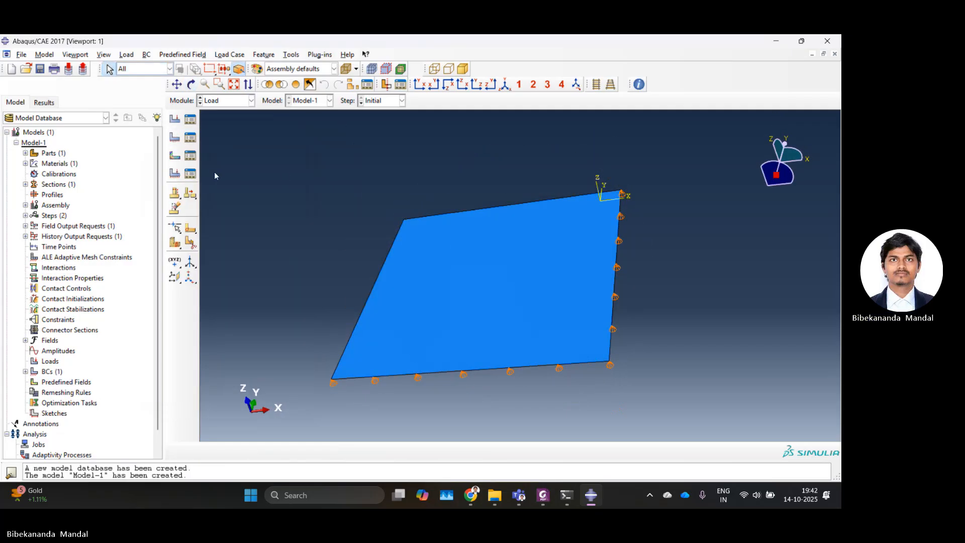
{"action": "left_click", "coordinate": [191, 84]}
{"action": "left_click_drag", "start_coordinate": [422, 241], "coordinate": [590, 352]}
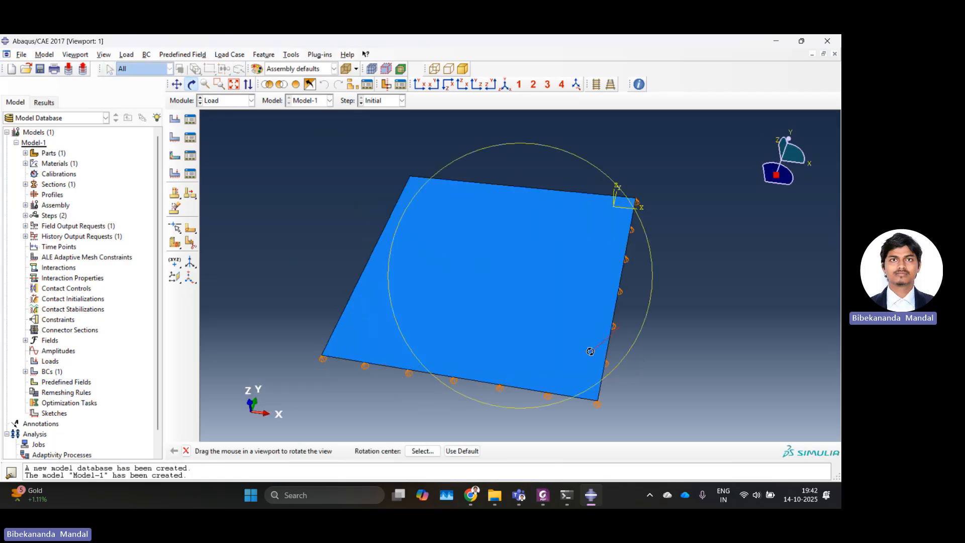
{"action": "left_click", "coordinate": [175, 137]}
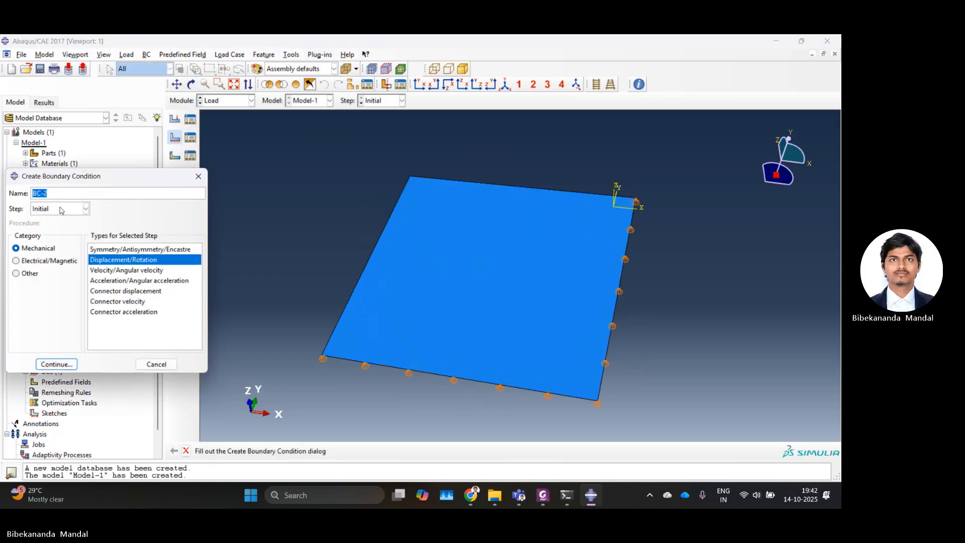
{"action": "type", "text": "R"}
{"action": "key", "text": "BackSpace"}
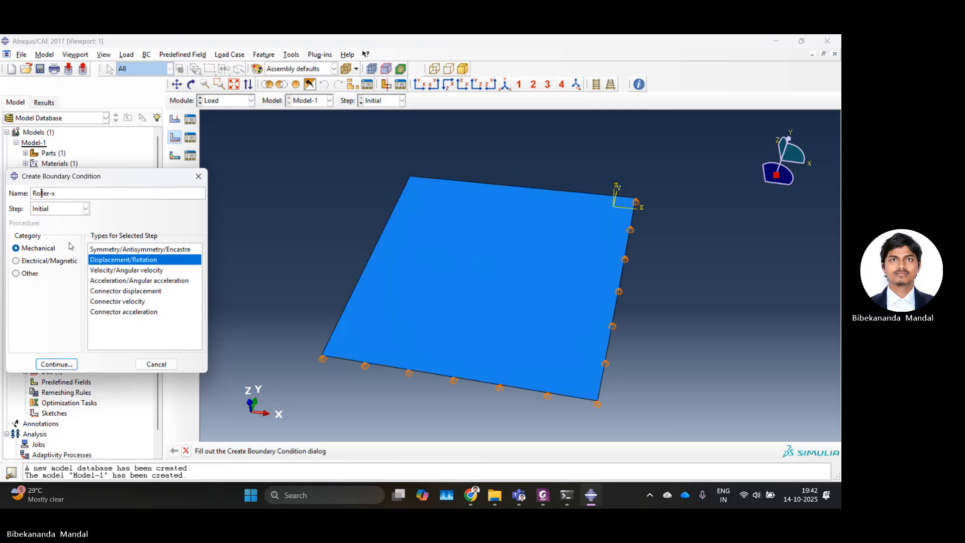
{"action": "left_click", "coordinate": [69, 367]}
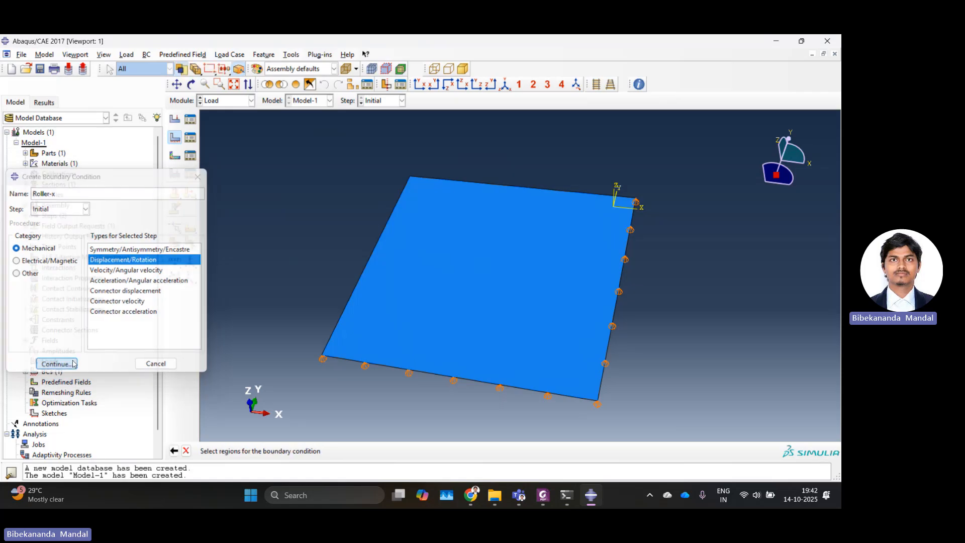
{"action": "left_click", "coordinate": [498, 191]}
{"action": "left_click", "coordinate": [385, 451]}
{"action": "left_click", "coordinate": [178, 223]}
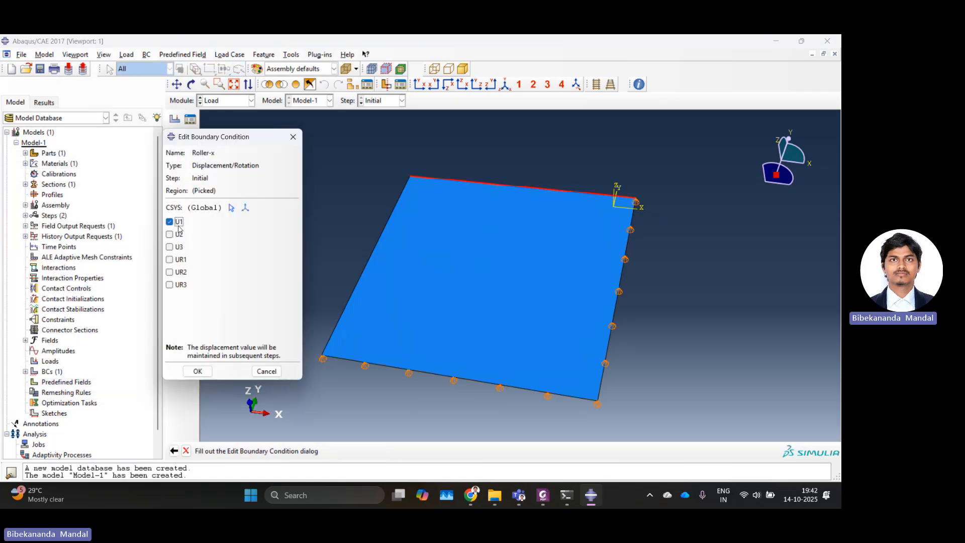
{"action": "left_click", "coordinate": [178, 234]}
{"action": "left_click", "coordinate": [178, 246]}
{"action": "left_click", "coordinate": [179, 272]}
{"action": "left_click", "coordinate": [170, 285]}
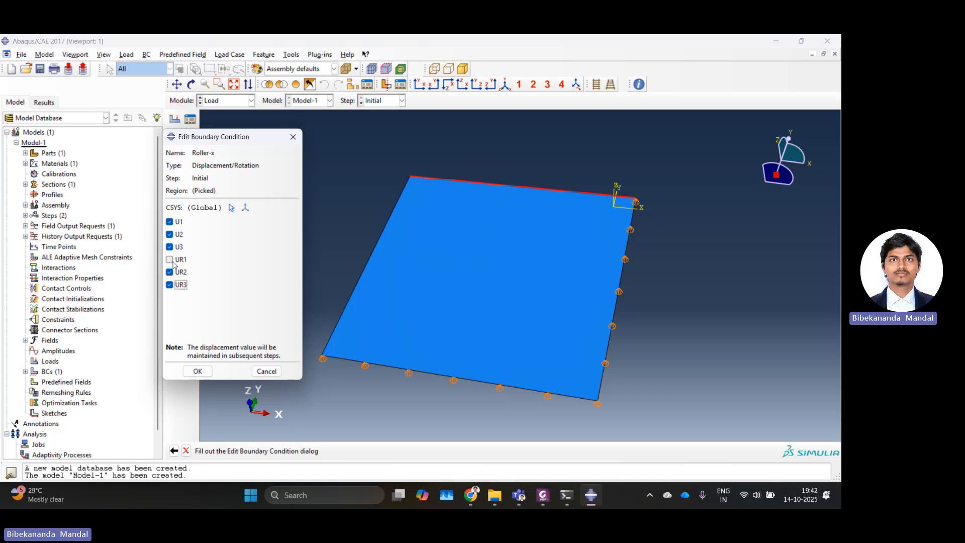
{"action": "left_click", "coordinate": [197, 371]}
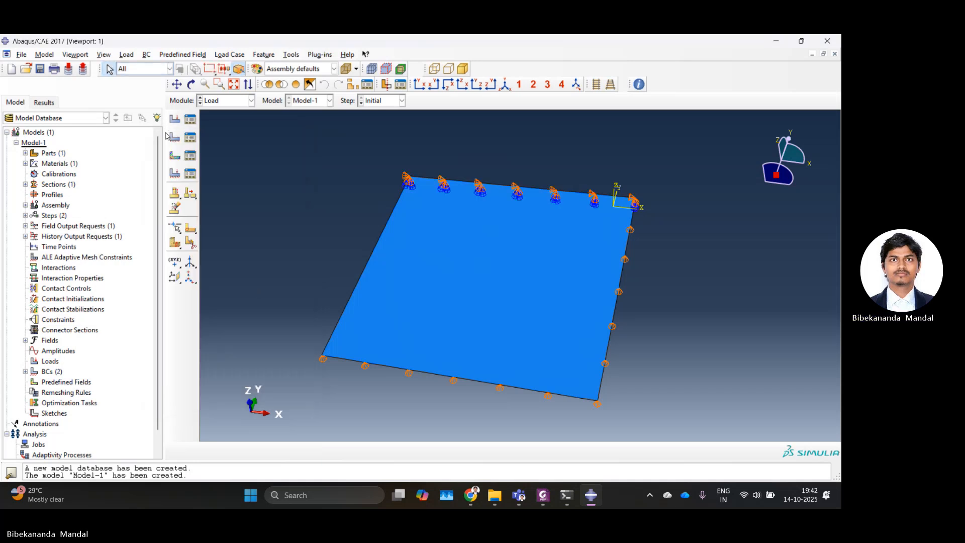
Step: Create a Displacement/Rotation boundary condition named Roller-y on the plate's left edge, fixing U1, U2, U3, UR1 and UR3
{"action": "left_click", "coordinate": [175, 137]}
{"action": "type", "text": "Rol"}
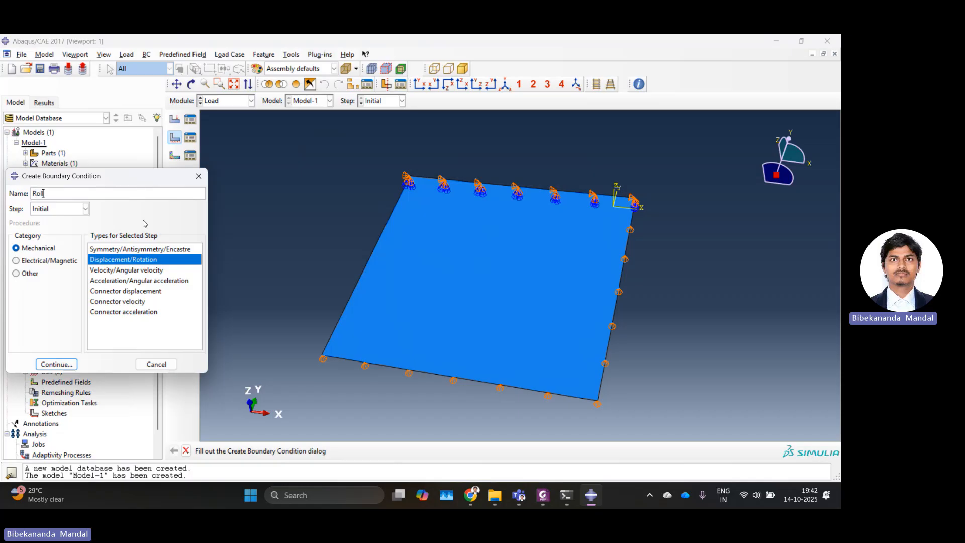
{"action": "type", "text": "ler-y"}
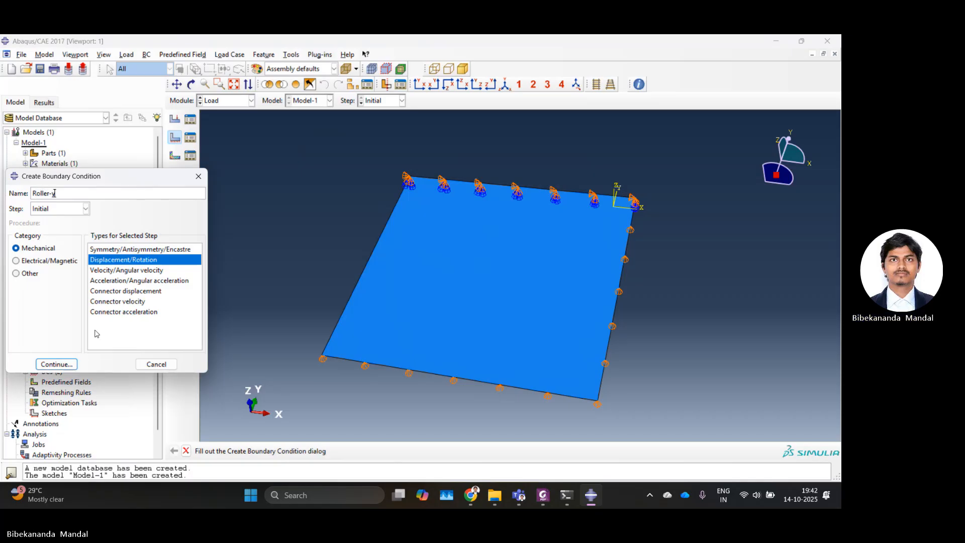
{"action": "left_click", "coordinate": [56, 364]}
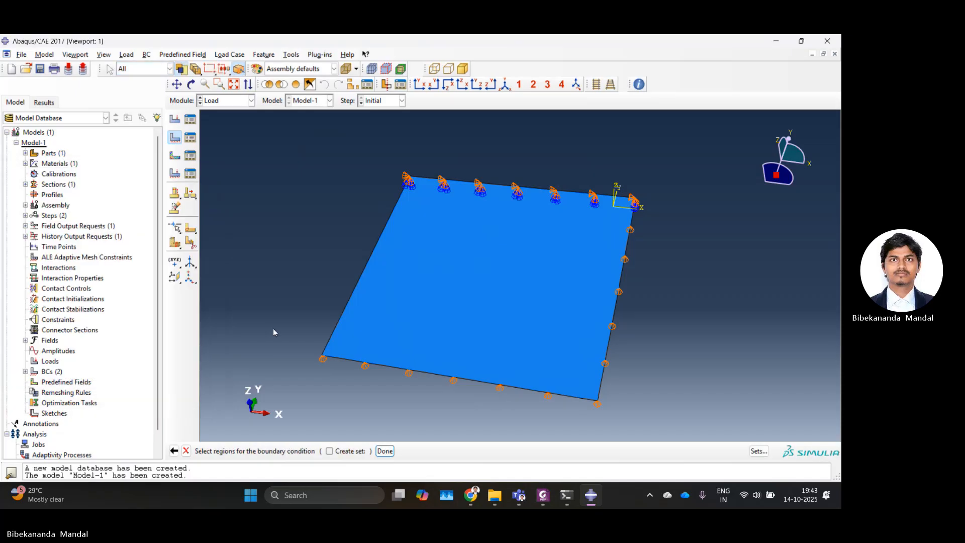
{"action": "left_click", "coordinate": [332, 342]}
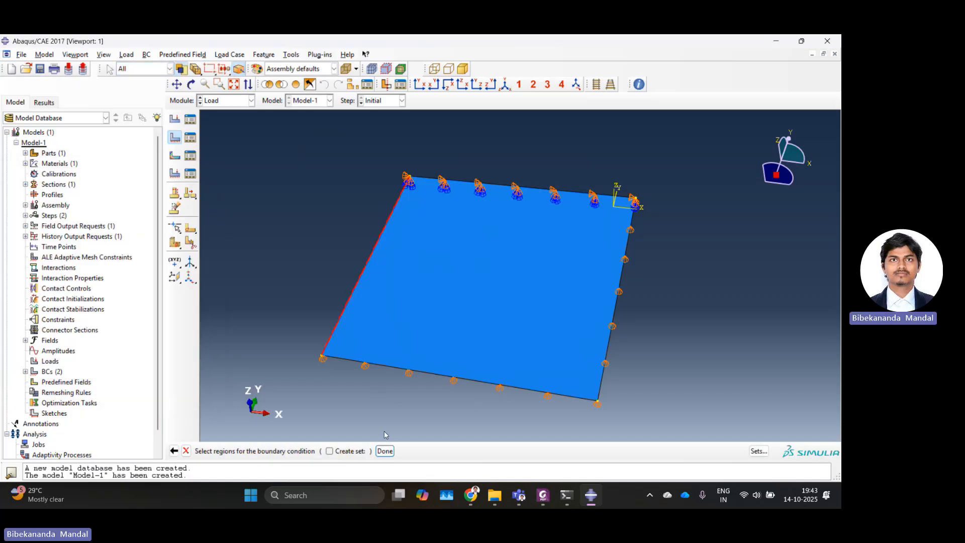
{"action": "left_click", "coordinate": [385, 450]}
{"action": "left_click", "coordinate": [170, 222]}
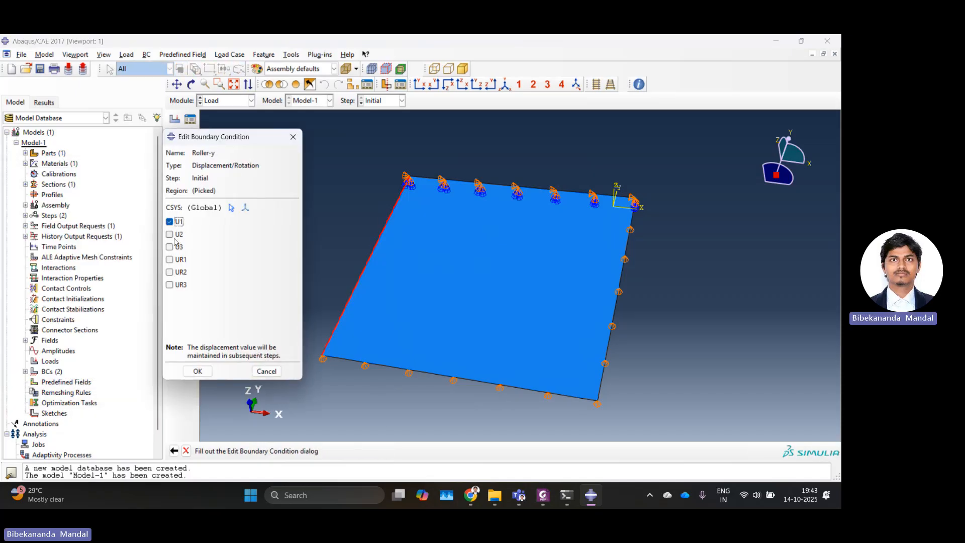
{"action": "left_click", "coordinate": [169, 234]}
{"action": "left_click", "coordinate": [170, 246]}
{"action": "left_click", "coordinate": [170, 259]}
{"action": "left_click", "coordinate": [170, 285]}
{"action": "left_click", "coordinate": [198, 371]}
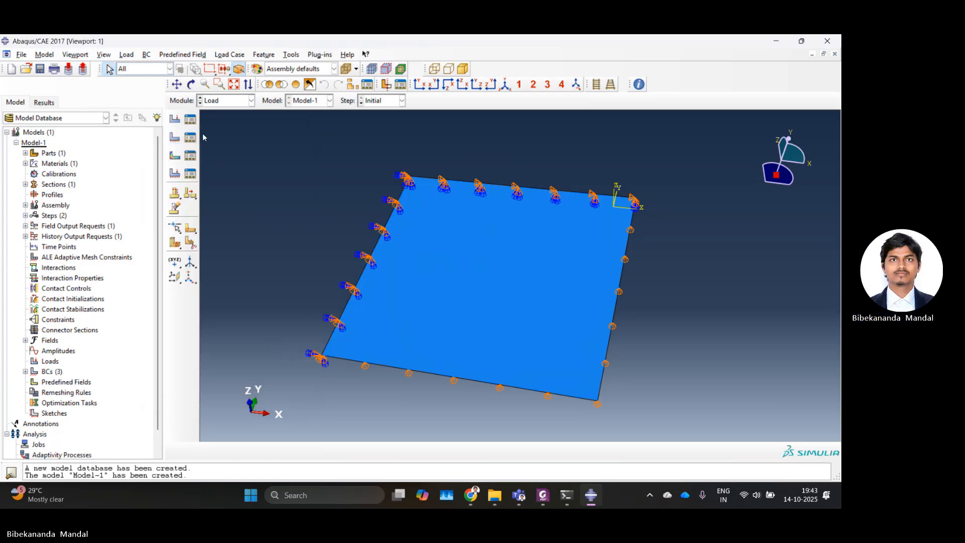
Step: Create a Pressure load in Step-1 on the plate's face, choosing the brown side of the shell
{"action": "left_click", "coordinate": [174, 119]}
{"action": "left_click", "coordinate": [73, 148]}
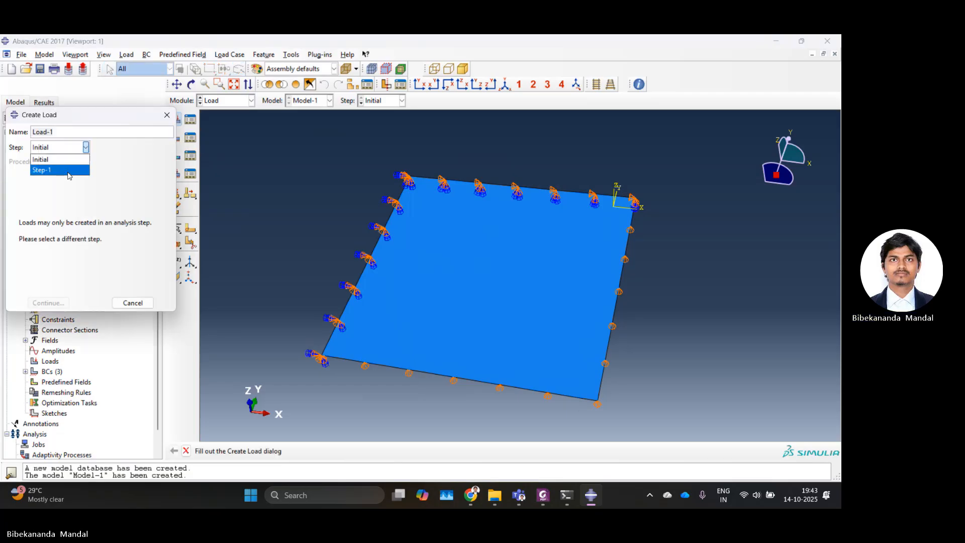
{"action": "left_click", "coordinate": [73, 170]}
{"action": "left_click", "coordinate": [92, 209]}
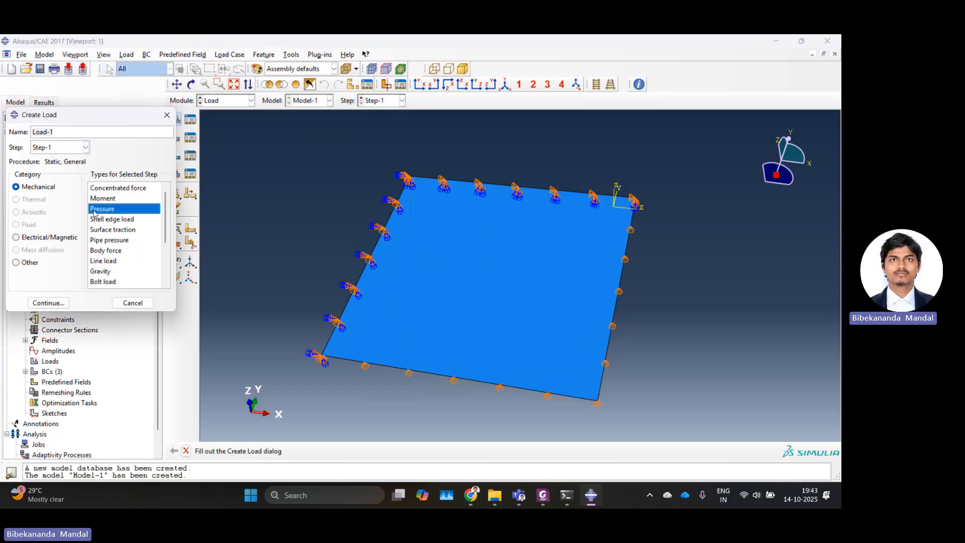
{"action": "left_click", "coordinate": [48, 303]}
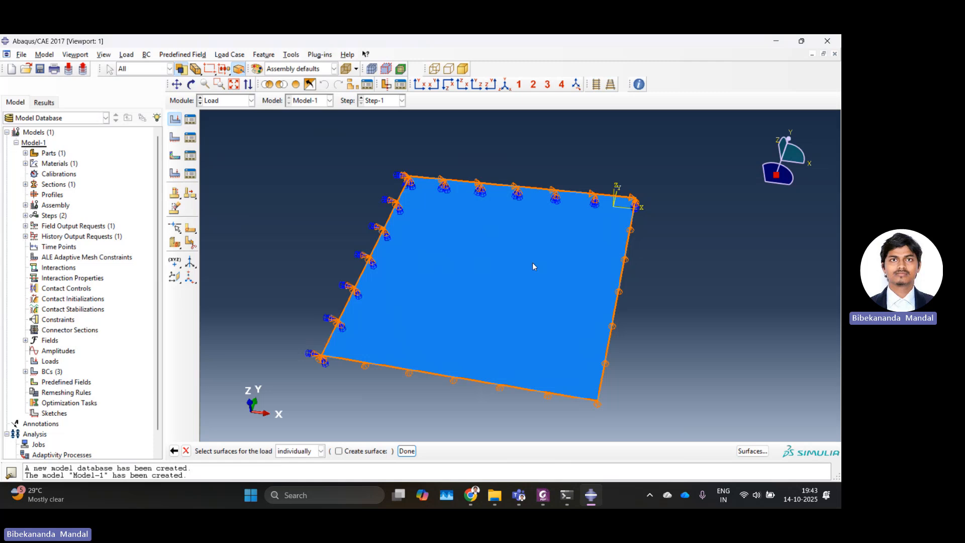
{"action": "left_click", "coordinate": [493, 263]}
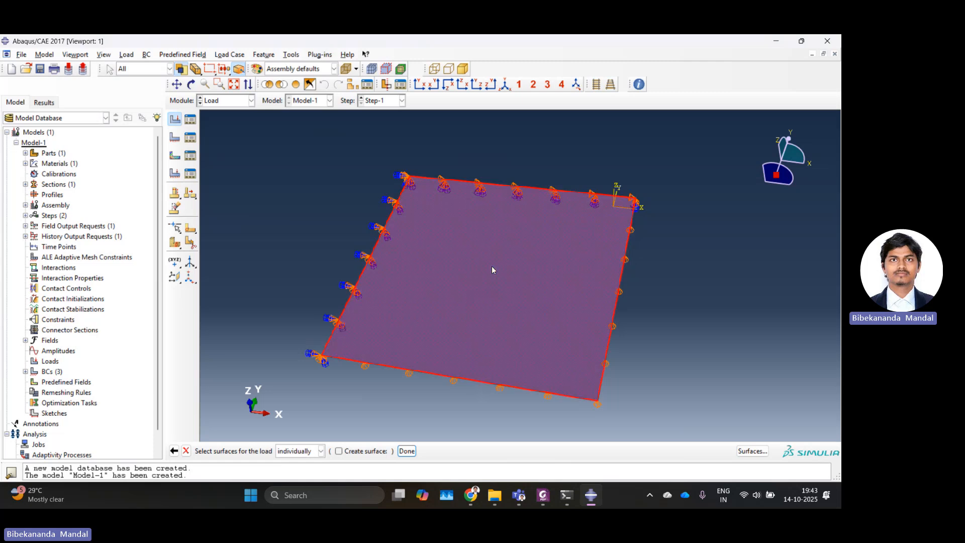
{"action": "left_click", "coordinate": [406, 451]}
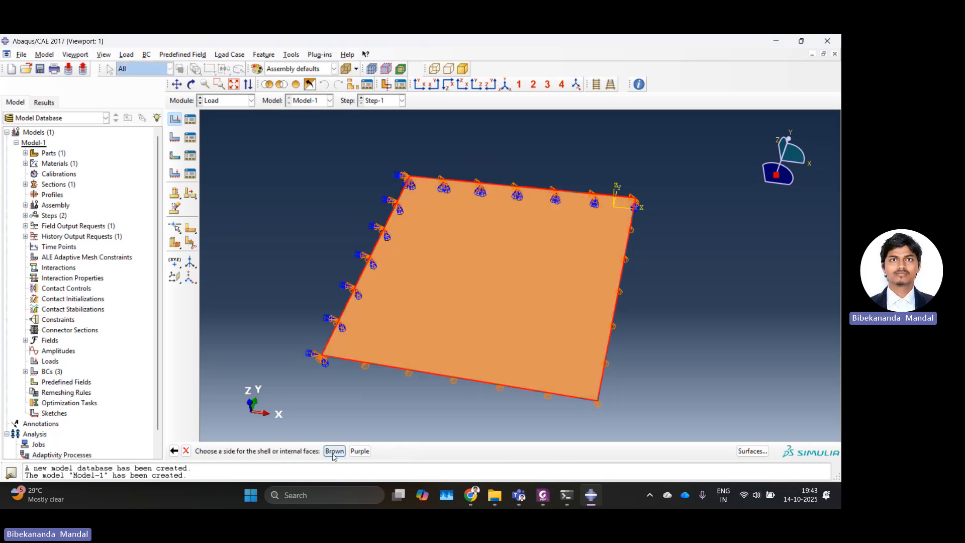
{"action": "left_click", "coordinate": [335, 451]}
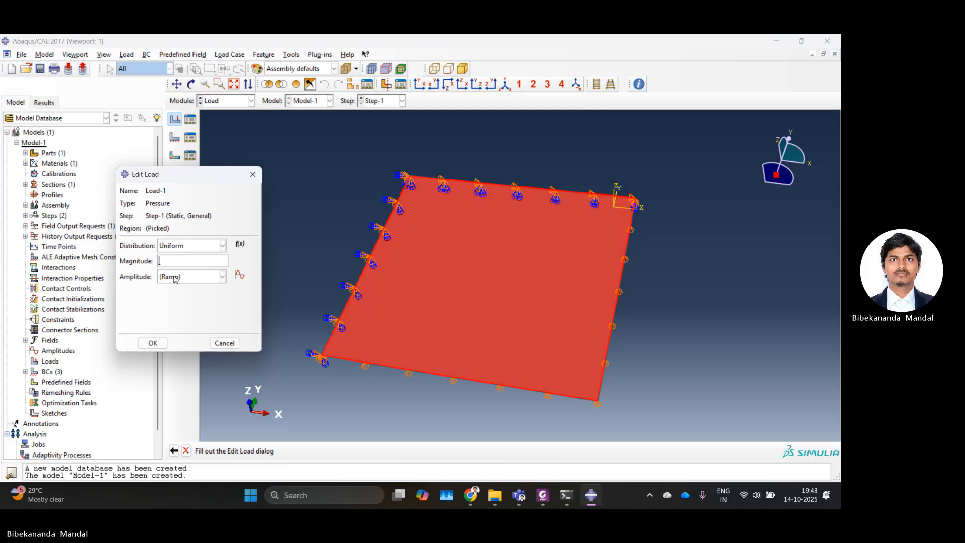
Step: Switch to the PDF assignment sheet in Foxit PhantomPDF and read the problem statement for the load value
{"action": "mouse_move", "coordinate": [552, 496]}
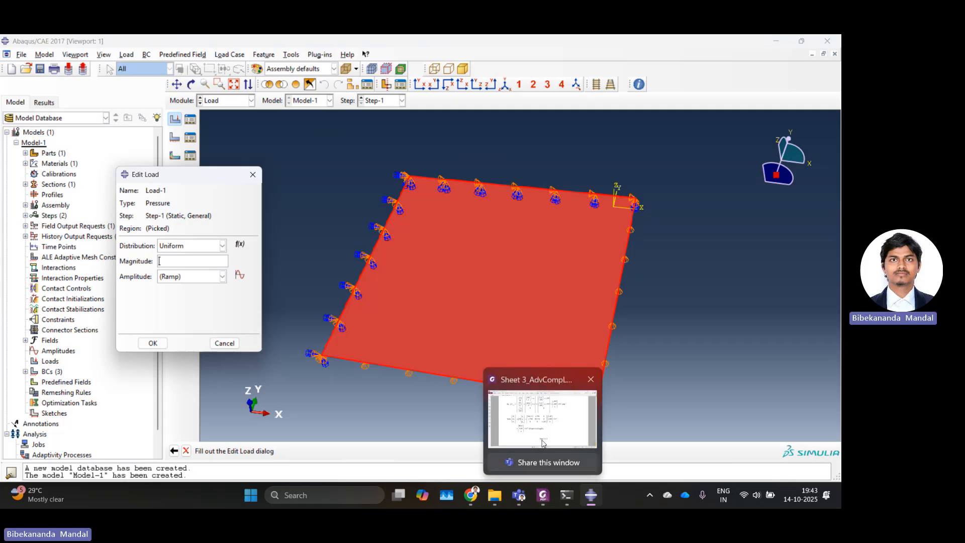
{"action": "scroll", "coordinate": [478, 239], "scroll_direction": "up", "scroll_amount": 5}
{"action": "scroll", "coordinate": [478, 239], "scroll_direction": "down", "scroll_amount": 3}
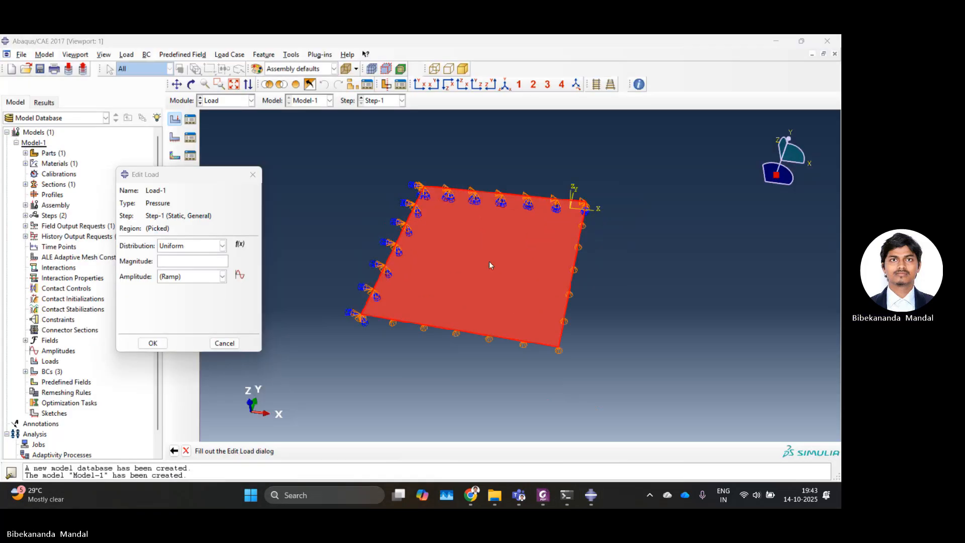
{"action": "left_click", "coordinate": [543, 495]}
{"action": "scroll", "coordinate": [633, 303], "scroll_direction": "up", "scroll_amount": 10}
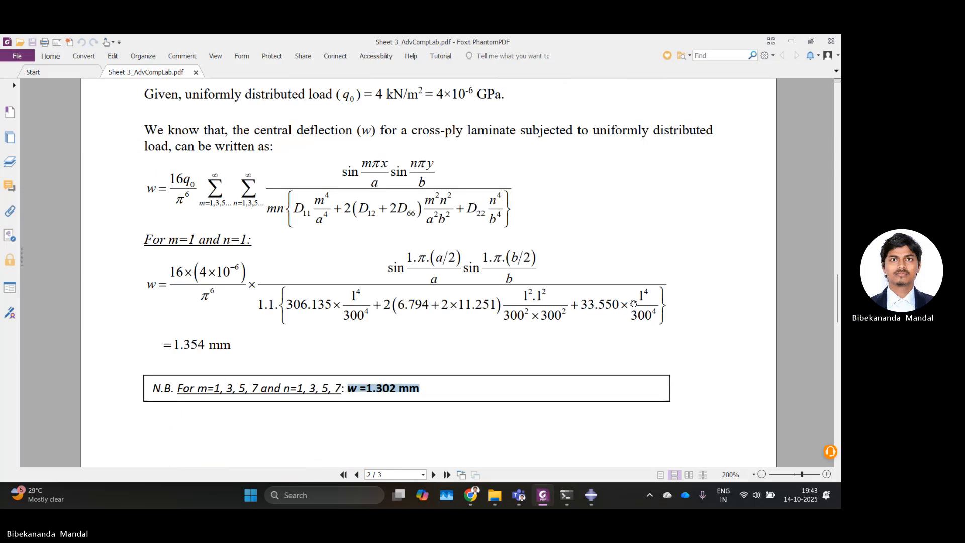
{"action": "scroll", "coordinate": [634, 303], "scroll_direction": "up", "scroll_amount": 15}
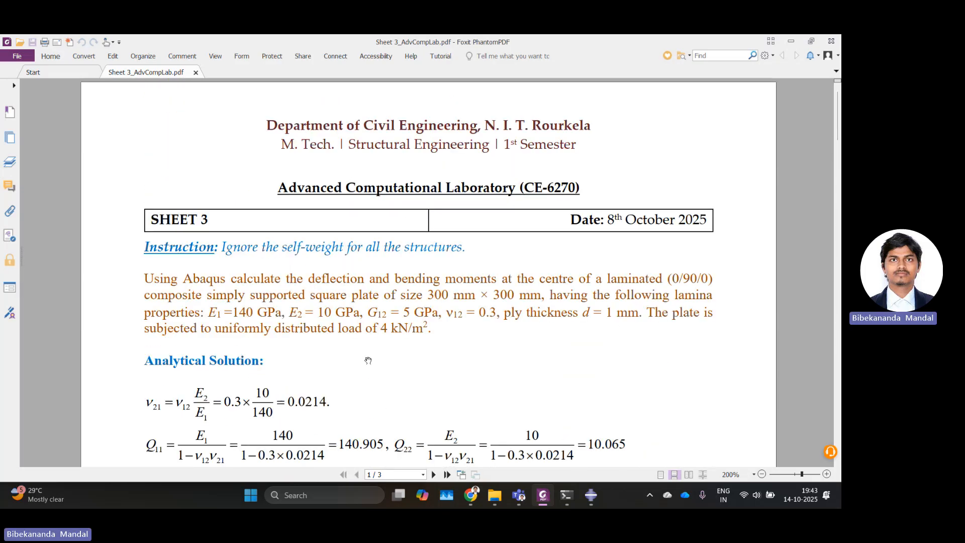
Step: Confirm the uniform pressure load with a magnitude of 0.004, matching the 4 kN/m² load from the sheet
{"action": "left_click_drag", "start_coordinate": [390, 331], "coordinate": [424, 330]}
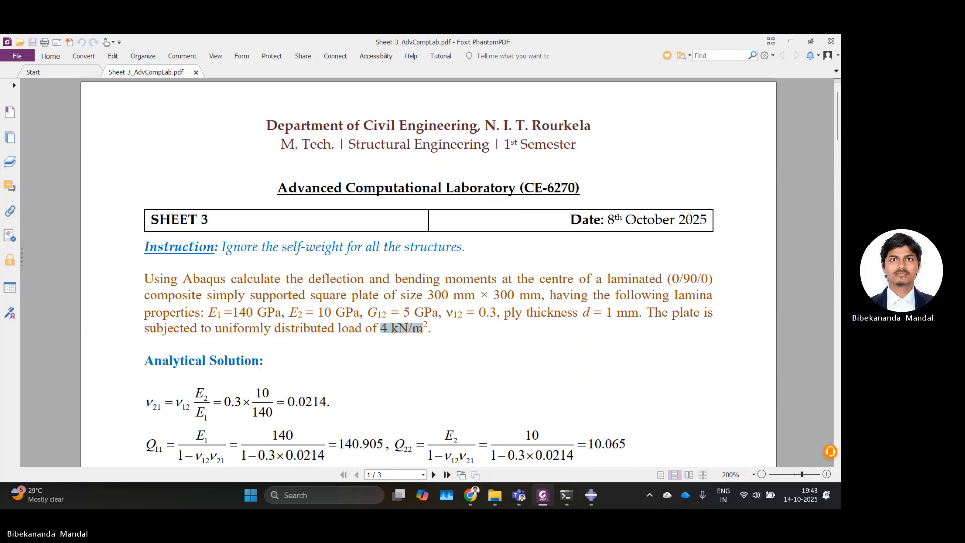
{"action": "left_click", "coordinate": [790, 42]}
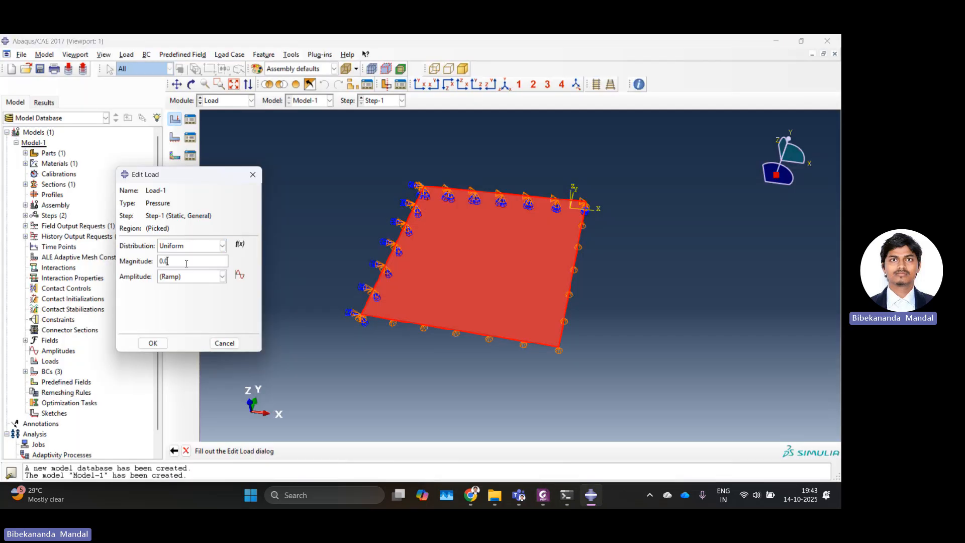
{"action": "left_click", "coordinate": [153, 343]}
Step: Switch to the Mesh module for the part and seed it with an approximate global size of 30
{"action": "left_click", "coordinate": [228, 104]}
{"action": "left_click", "coordinate": [221, 184]}
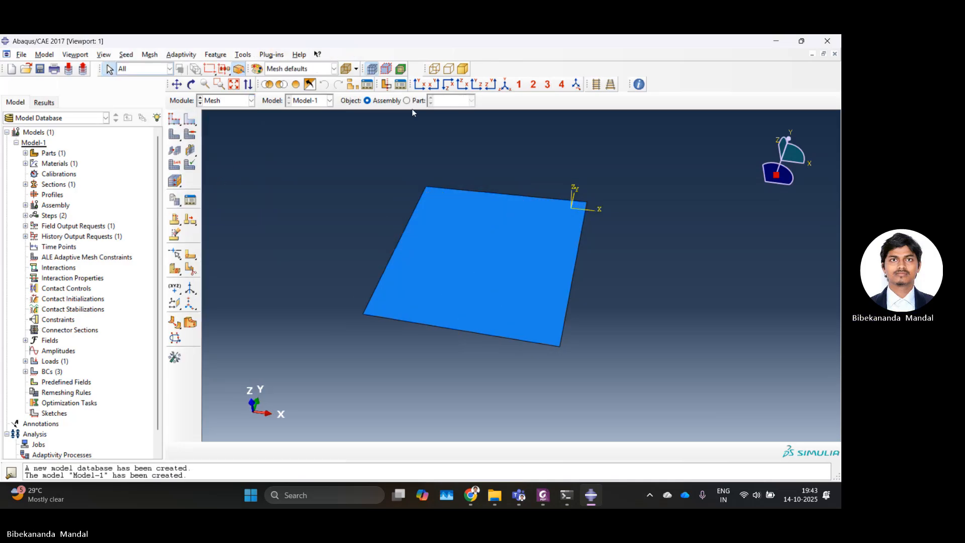
{"action": "left_click", "coordinate": [413, 101]}
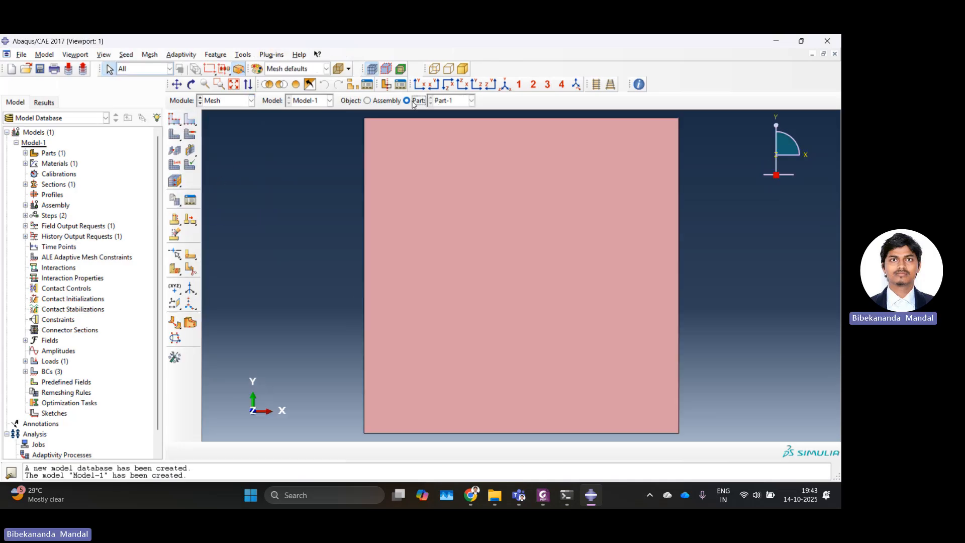
{"action": "left_click", "coordinate": [175, 122]}
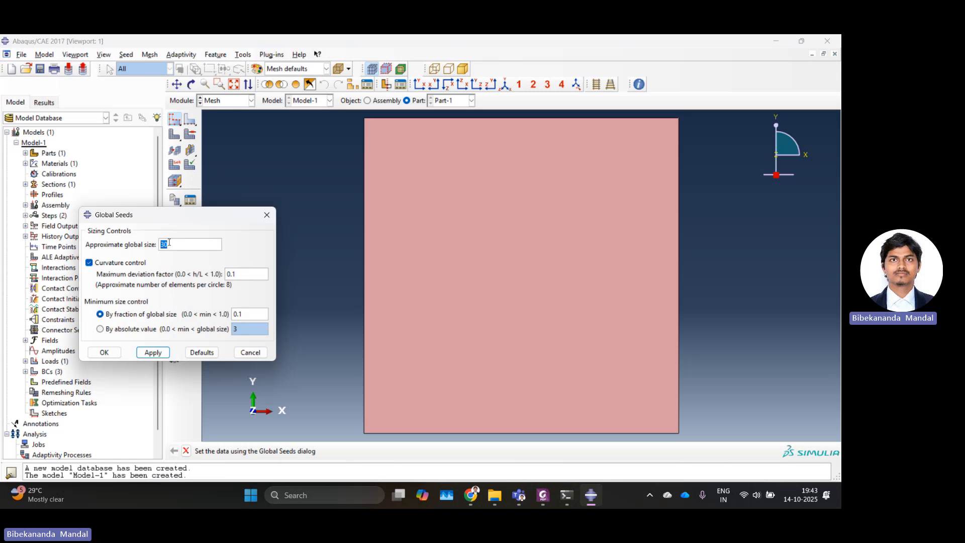
{"action": "left_click", "coordinate": [168, 242]}
{"action": "left_click", "coordinate": [106, 353]}
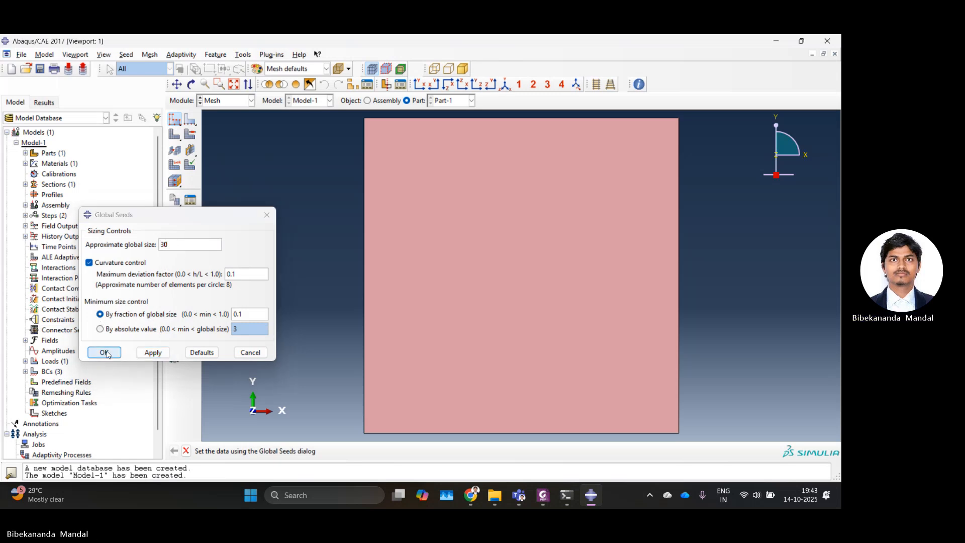
{"action": "left_click", "coordinate": [289, 451]}
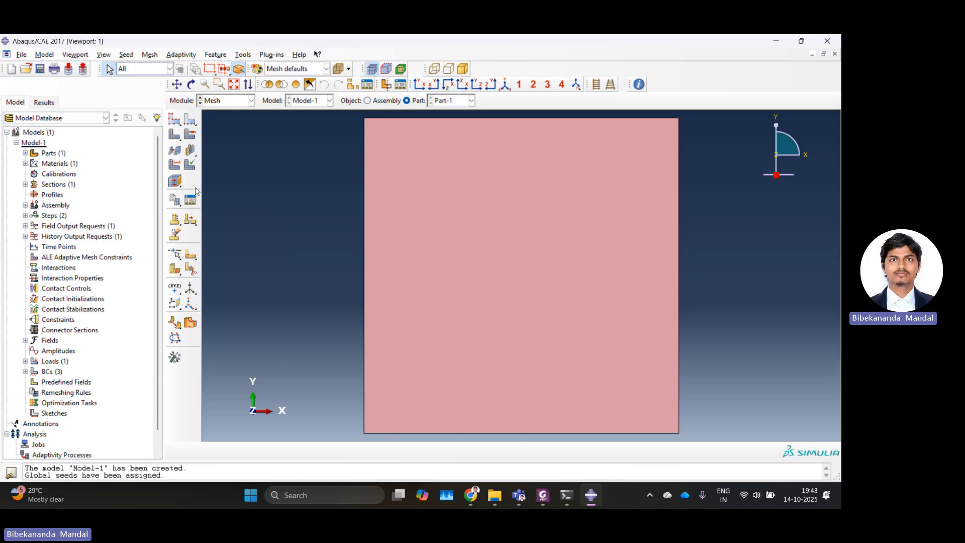
Step: Mesh the part and review its shell element type without changing it
{"action": "left_click", "coordinate": [174, 135]}
{"action": "left_click", "coordinate": [266, 450]}
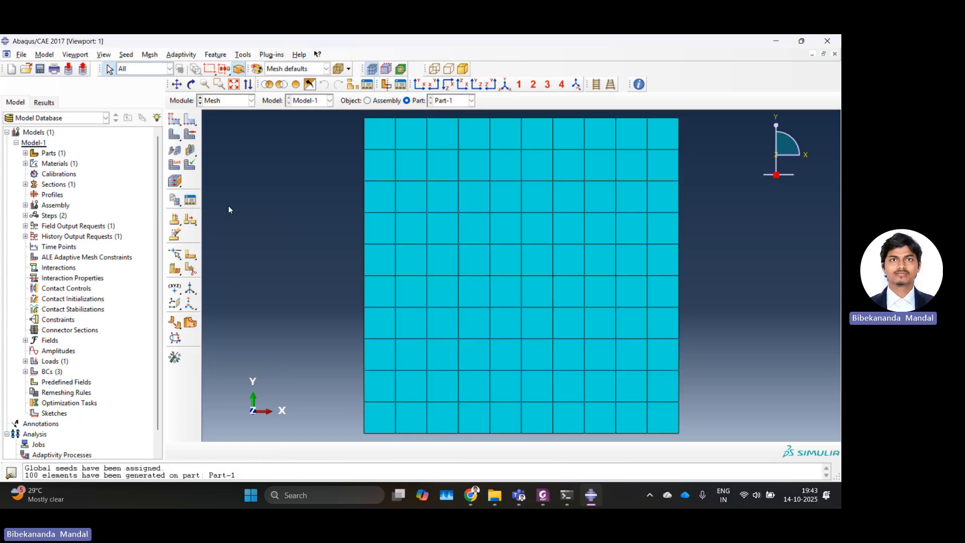
{"action": "left_click", "coordinate": [218, 101]}
{"action": "left_click", "coordinate": [286, 136]}
{"action": "left_click", "coordinate": [176, 167]}
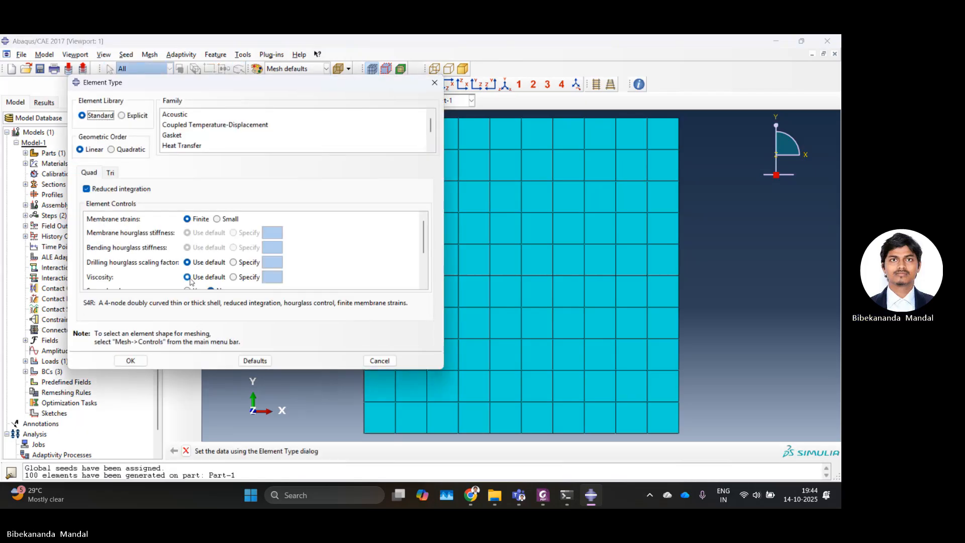
{"action": "left_click_drag", "start_coordinate": [83, 303], "coordinate": [94, 304]}
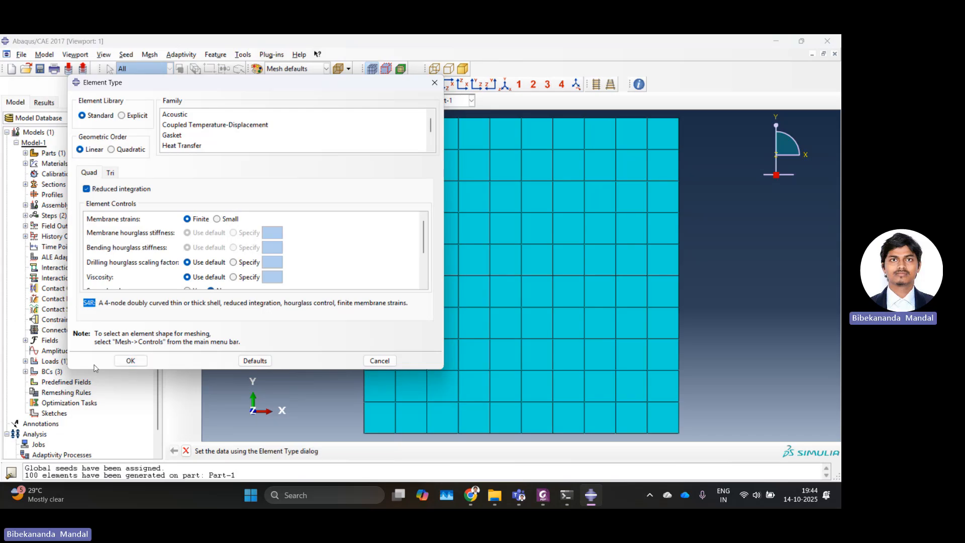
{"action": "left_click", "coordinate": [434, 83]}
Step: In the Job module, create a job for Model-1 and submit it for analysis from the Job Manager
{"action": "left_click", "coordinate": [236, 100]}
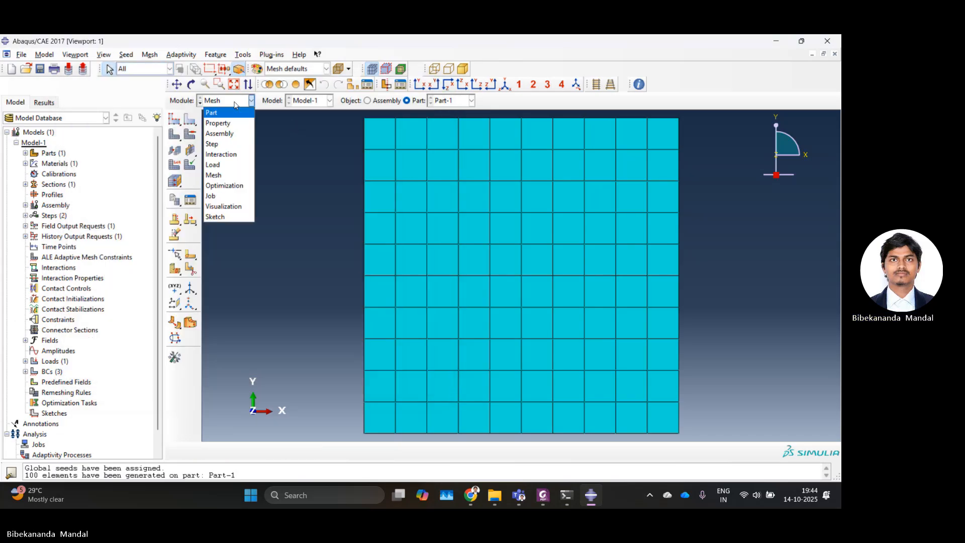
{"action": "left_click", "coordinate": [212, 196]}
{"action": "left_click", "coordinate": [175, 123]}
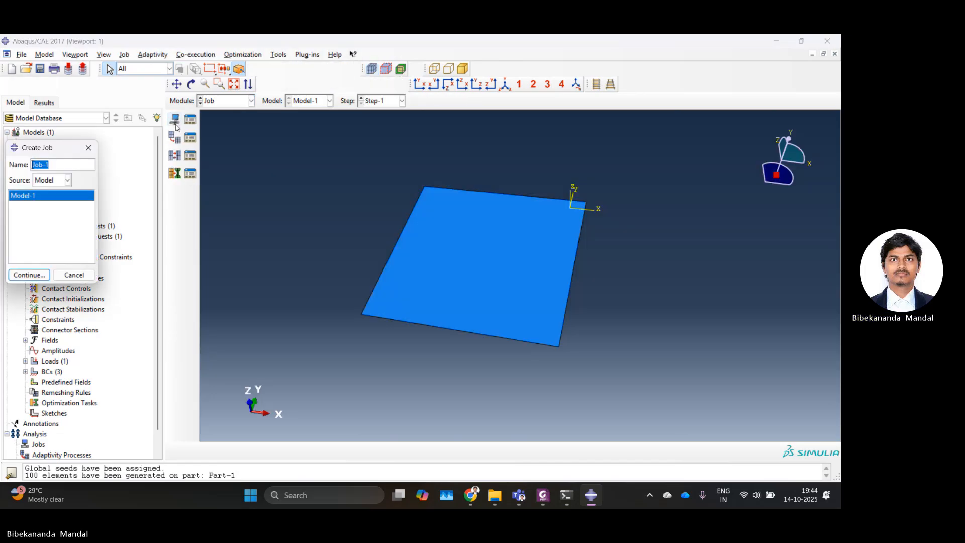
{"action": "left_click", "coordinate": [28, 274]}
{"action": "left_click", "coordinate": [81, 355]}
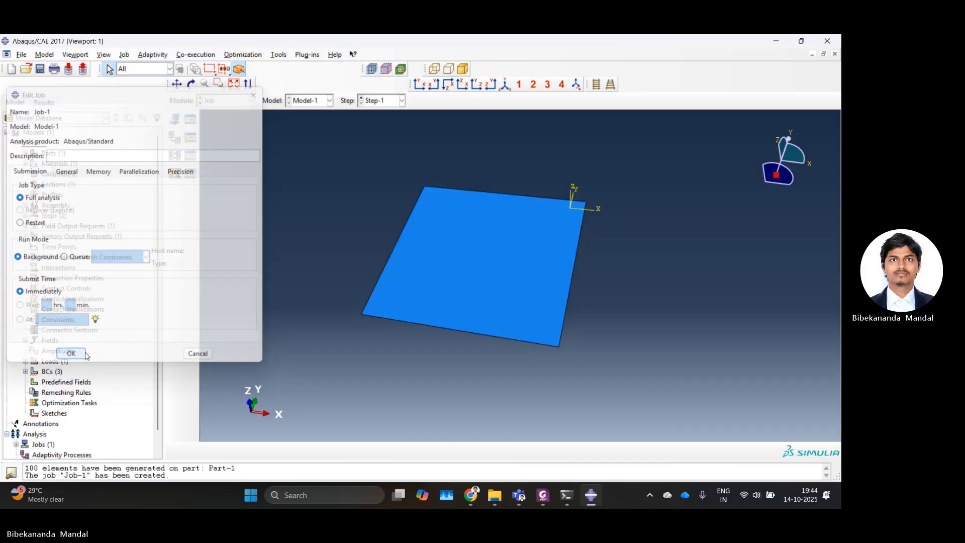
{"action": "left_click", "coordinate": [194, 119]}
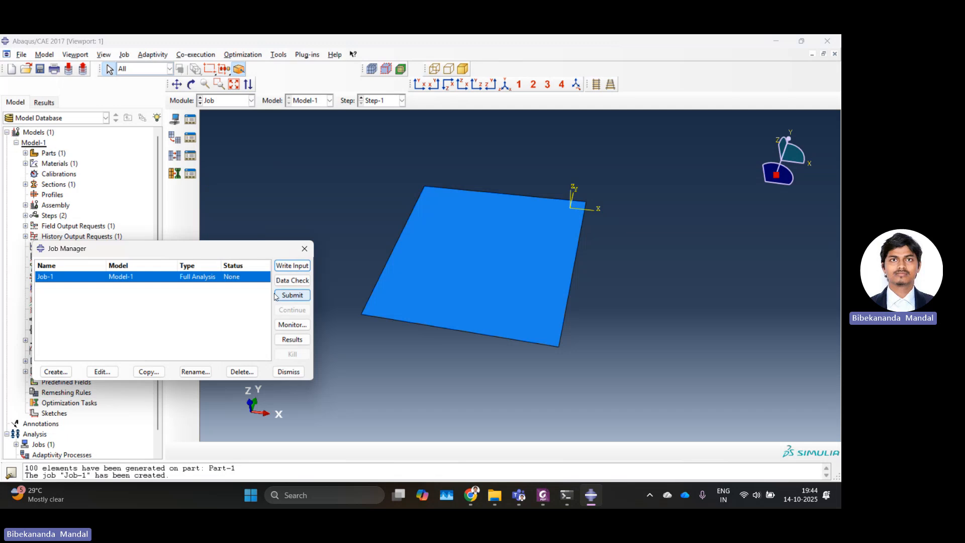
{"action": "left_click", "coordinate": [292, 295]}
{"action": "left_click", "coordinate": [34, 180]}
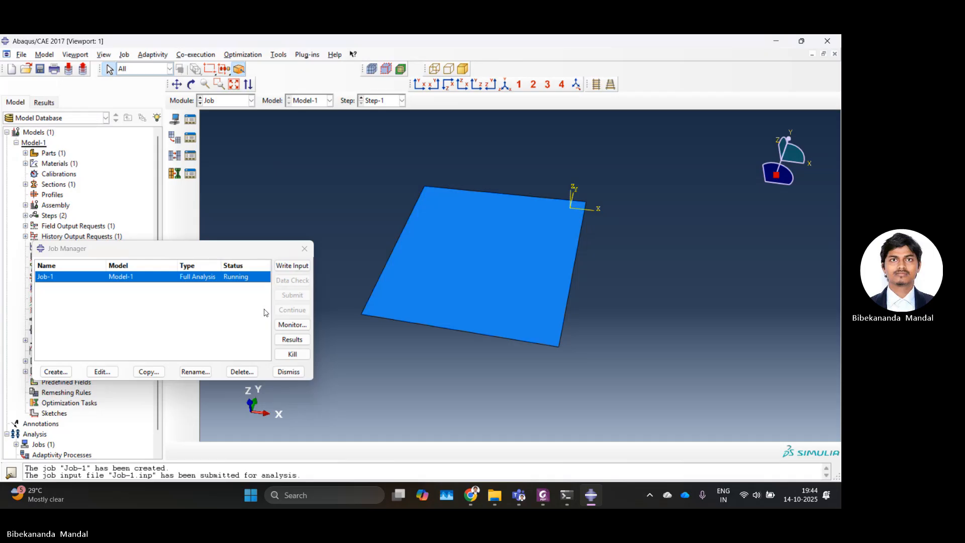
Step: Switch to the PDF assignment sheet and scroll to the analytical central deflection solution
{"action": "left_click", "coordinate": [543, 495]}
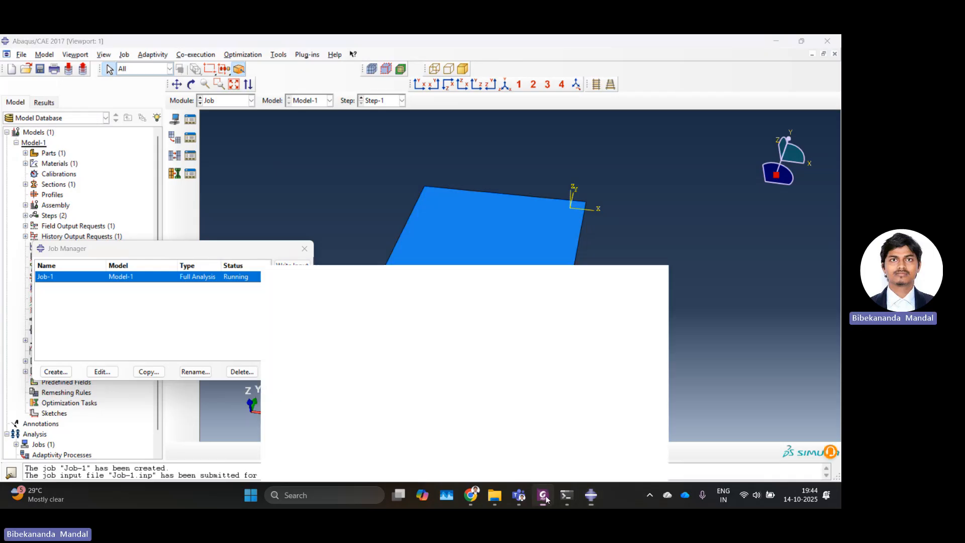
{"action": "scroll", "coordinate": [495, 305], "scroll_direction": "down", "scroll_amount": 20}
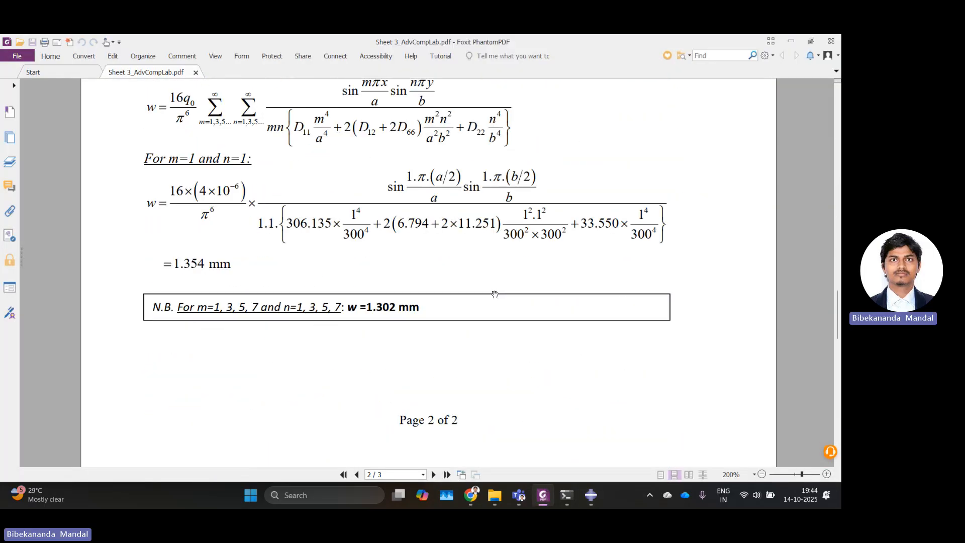